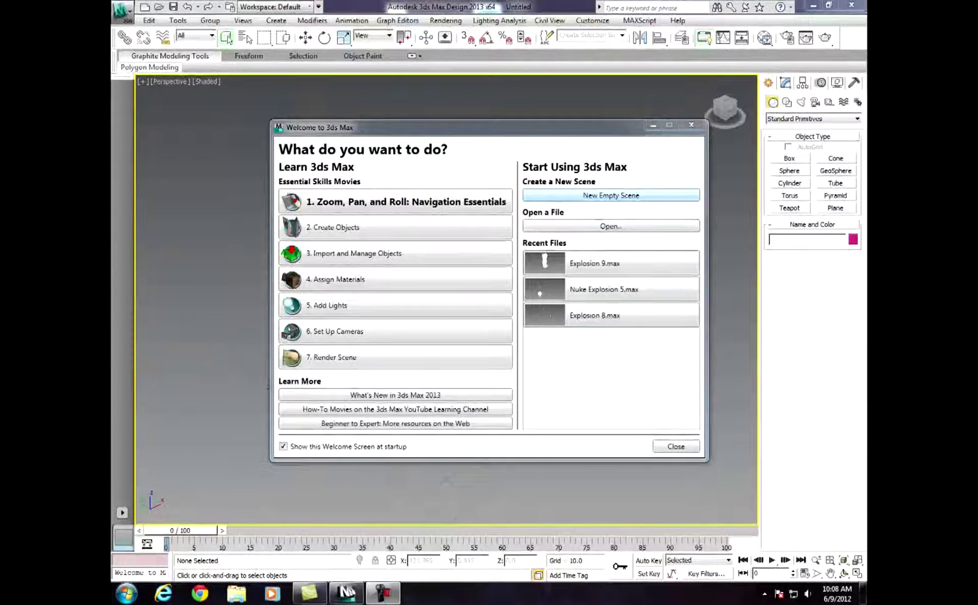
- Start a new empty scene and draw a FumeFX container base about 170 by 170 units, centred on the origin
left_click(610, 195)
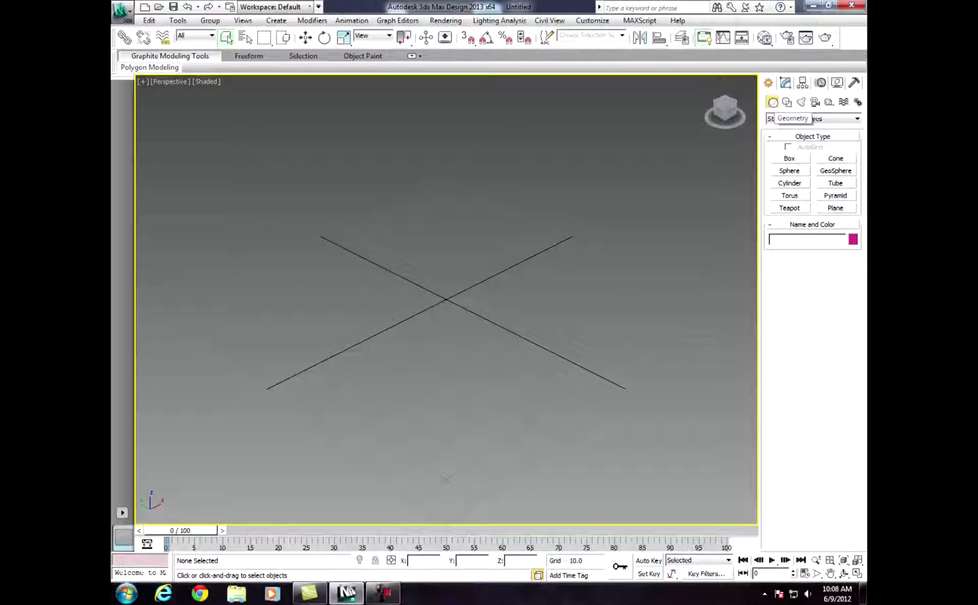
left_click(812, 118)
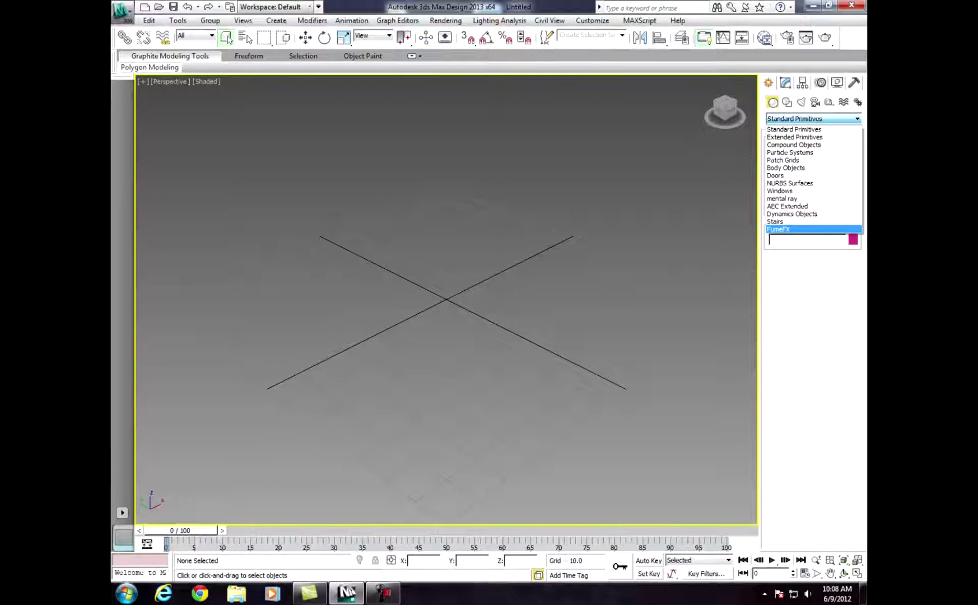
left_click(778, 229)
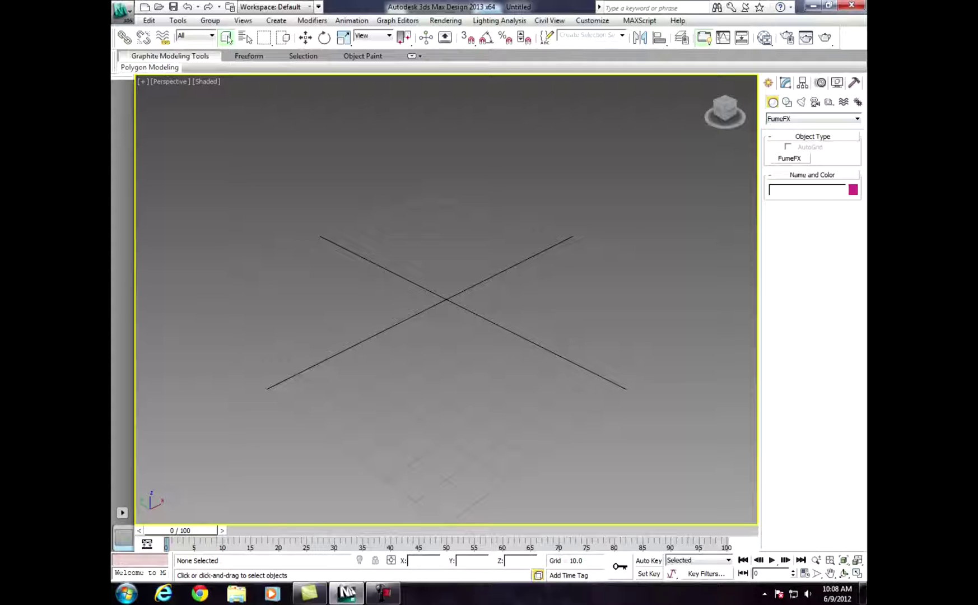
left_click(789, 159)
key("space")
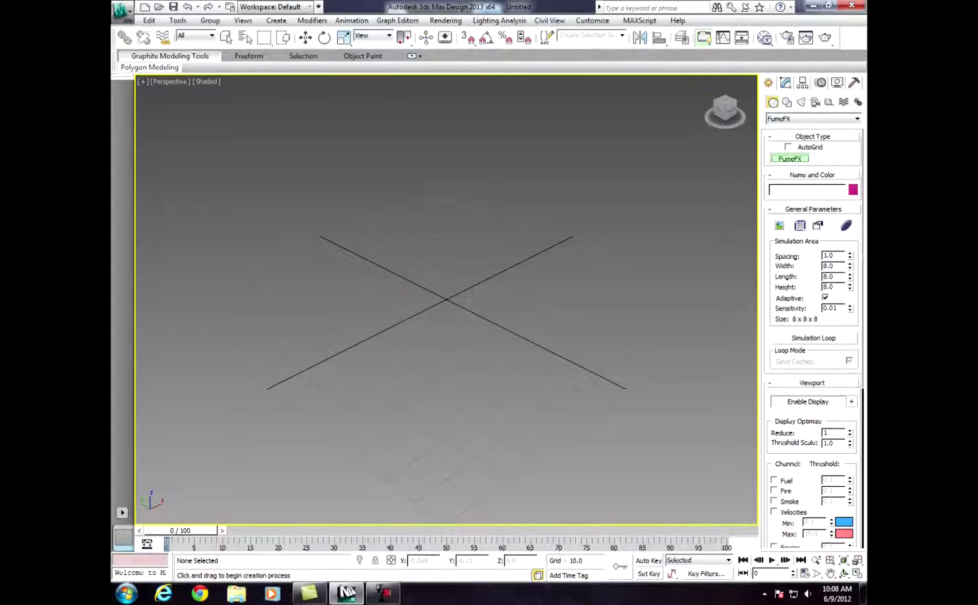
left_click_drag(446, 300, 652, 517)
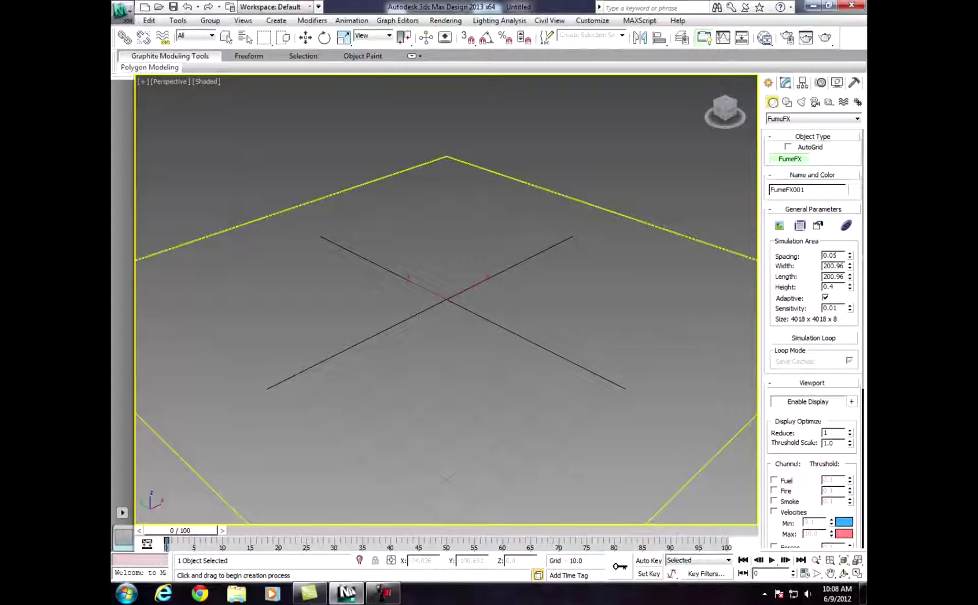
left_click_drag(653, 516, 588, 399)
left_click_drag(446, 193, 447, 172)
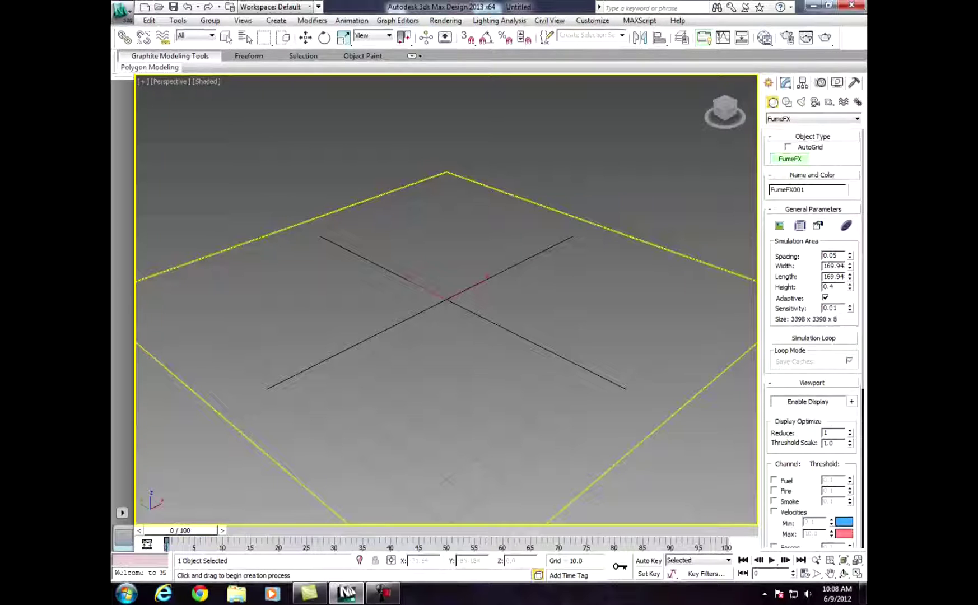
- Extend the FumeFX container upward to a height of about 742 units
scroll(446, 300, "down", 10)
scroll(446, 300, "up", 6)
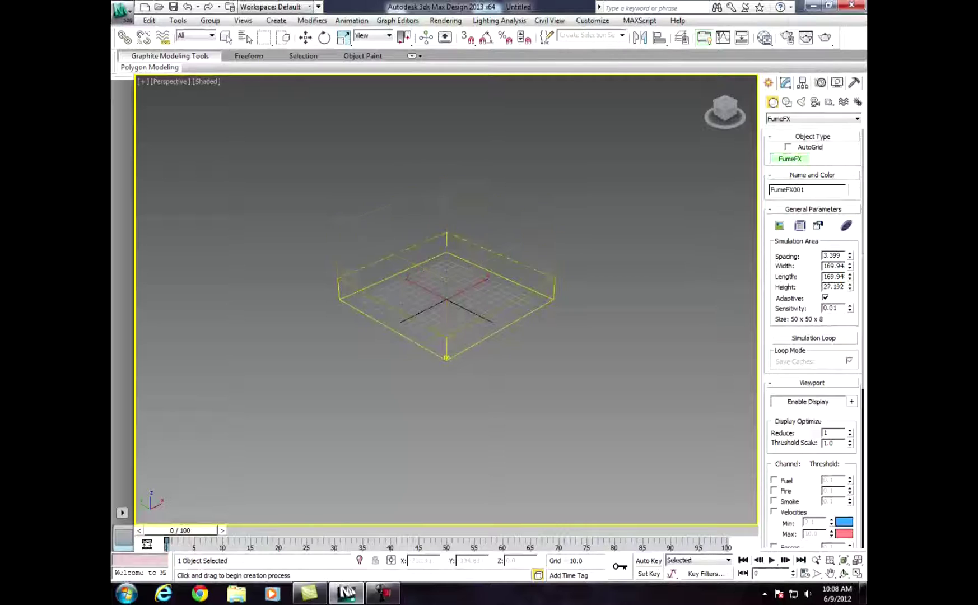
scroll(447, 300, "down", 10)
scroll(447, 300, "up", 5)
scroll(447, 327, "up", 3)
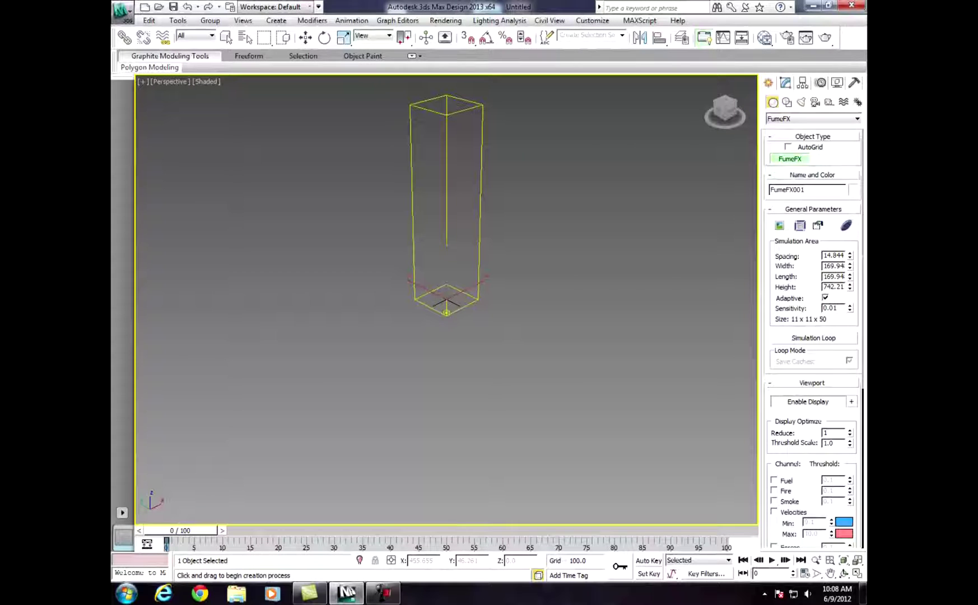
scroll(447, 312, "up", 5)
scroll(447, 301, "up", 3)
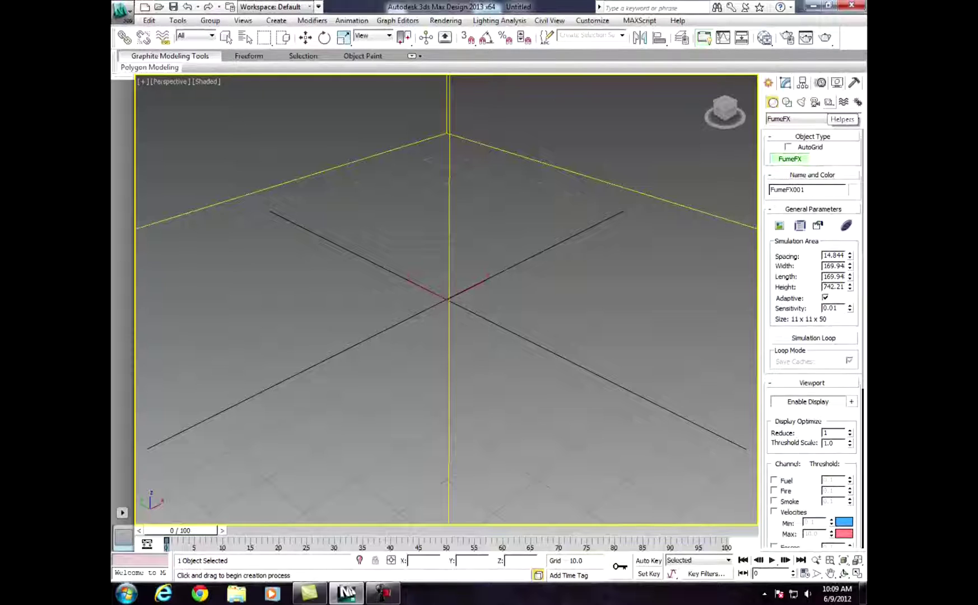
- Create a spherical FumeFX Simple Src helper about 18.6 units in diameter at the centre of the container's base
left_click(829, 102)
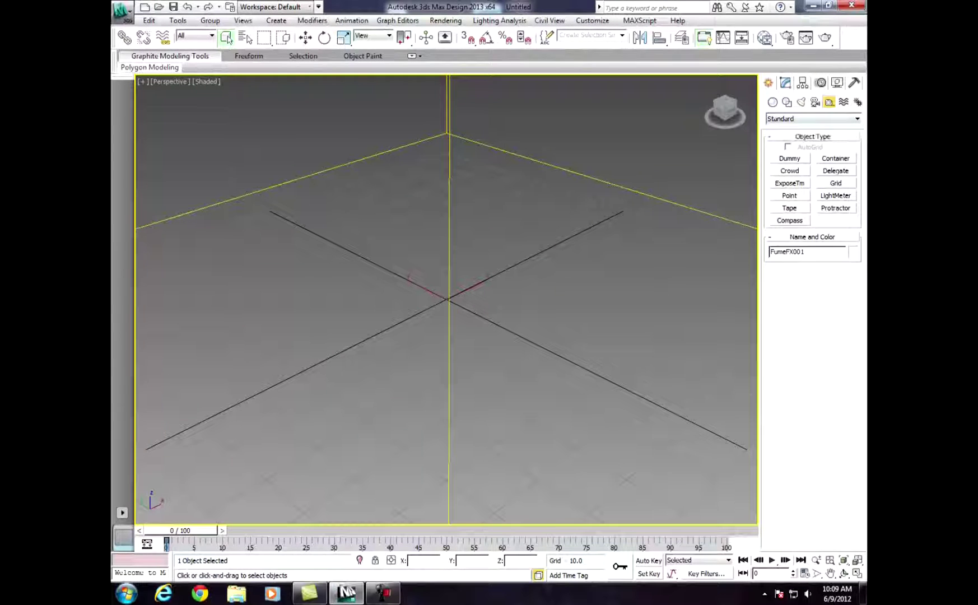
left_click(812, 119)
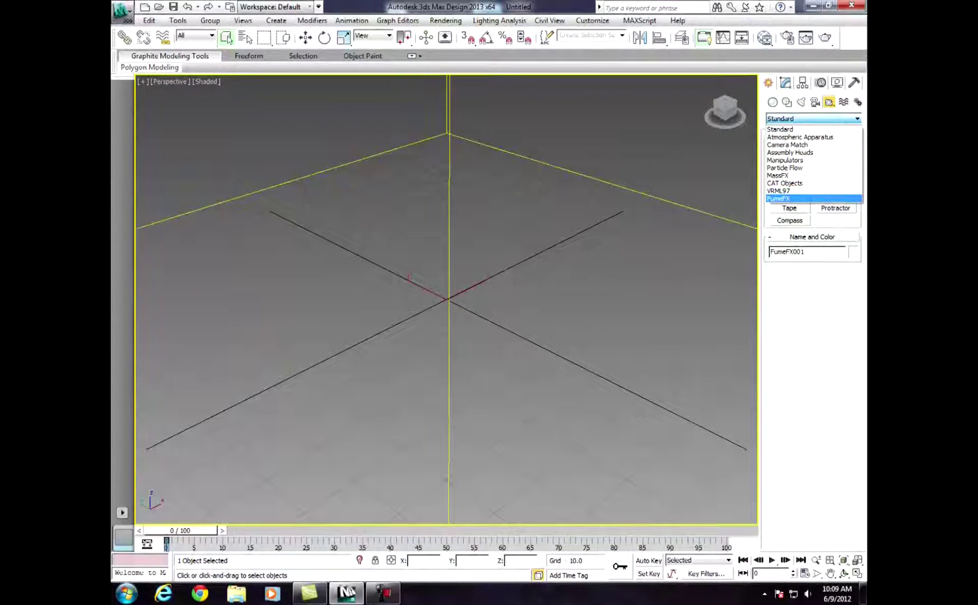
left_click(790, 199)
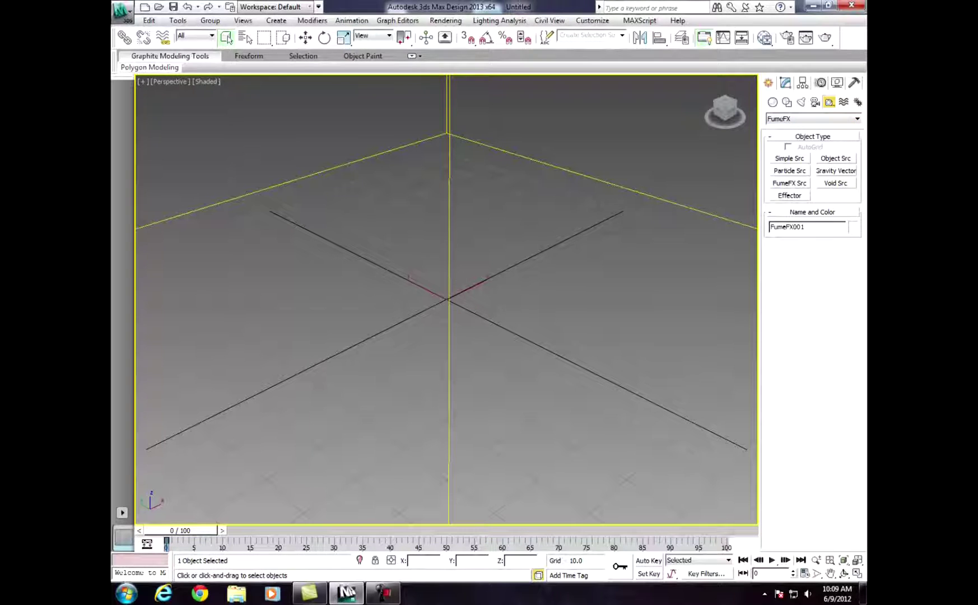
left_click(789, 159)
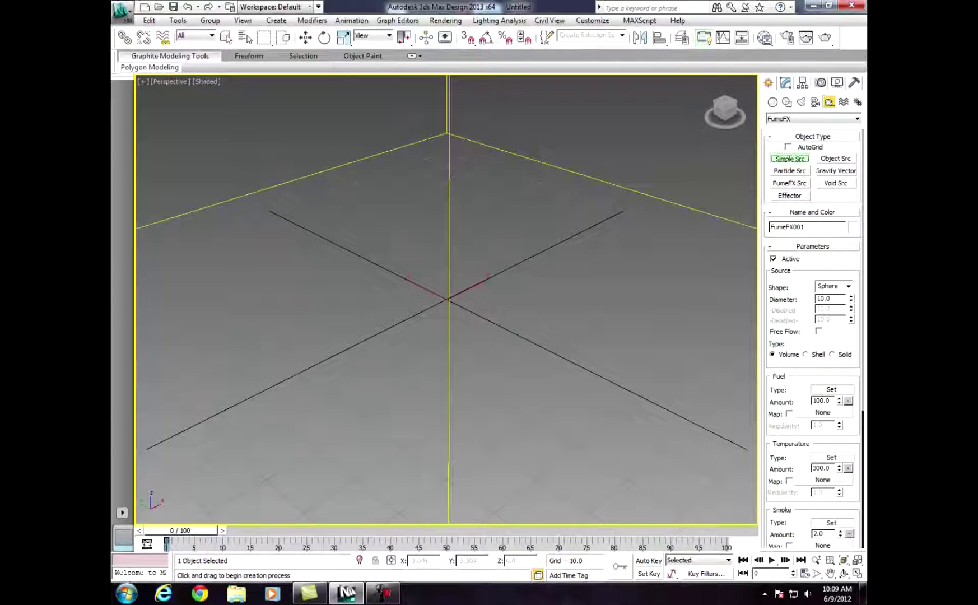
left_click_drag(448, 300, 449, 224)
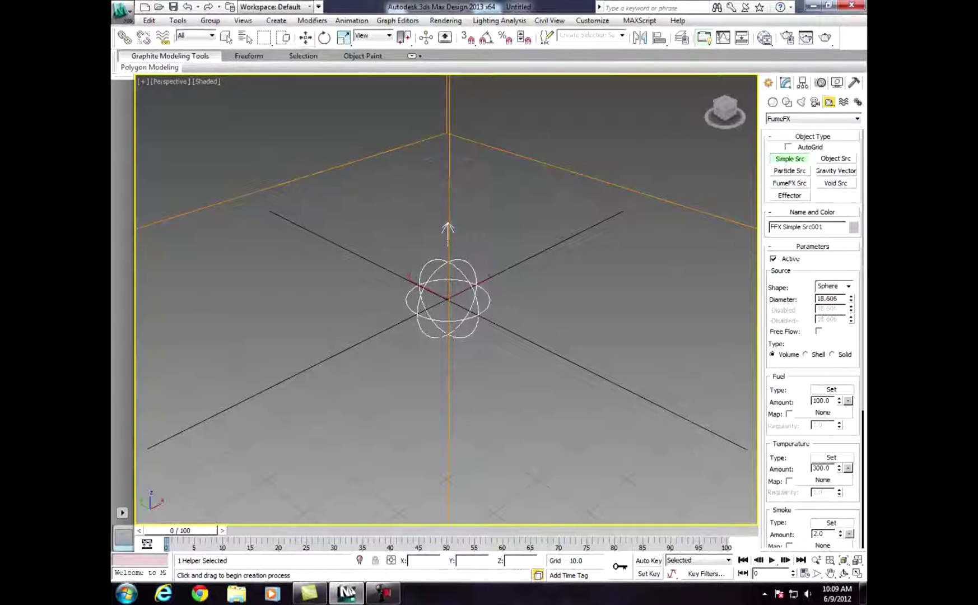
- Raise the spherical source to a Z position of about 10.1 units, just above the container floor
left_click(720, 111)
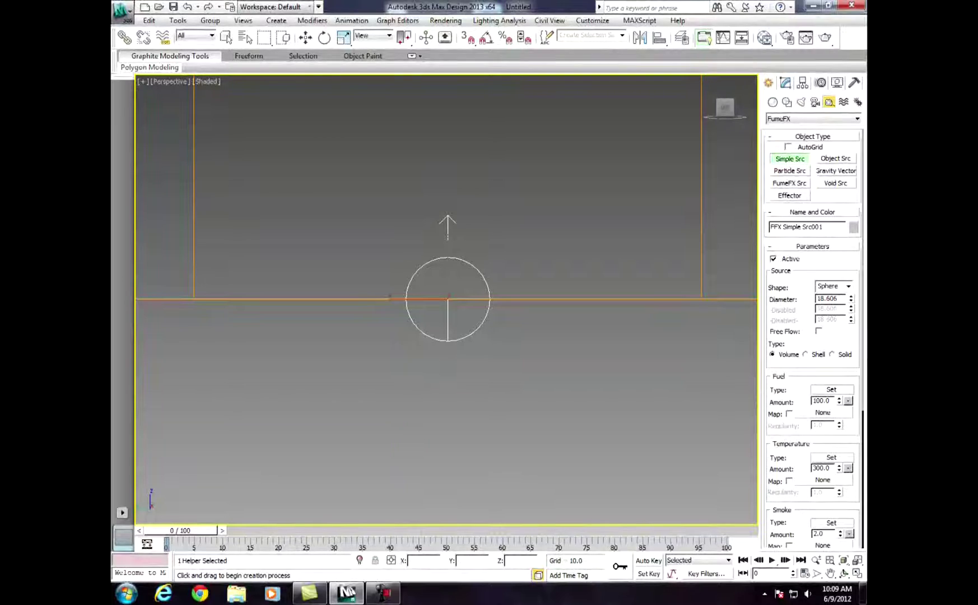
left_click(305, 38)
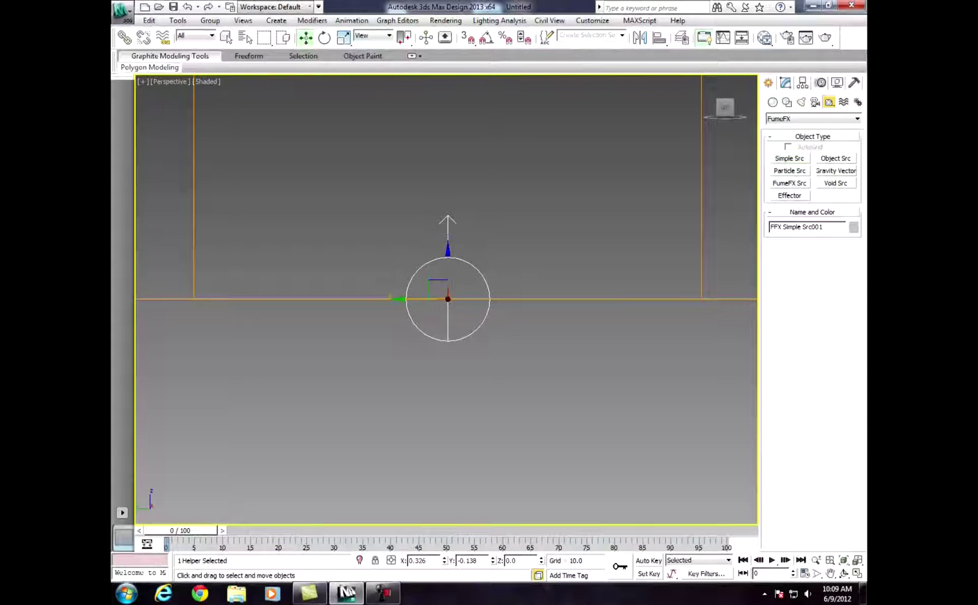
left_click_drag(448, 237, 449, 193)
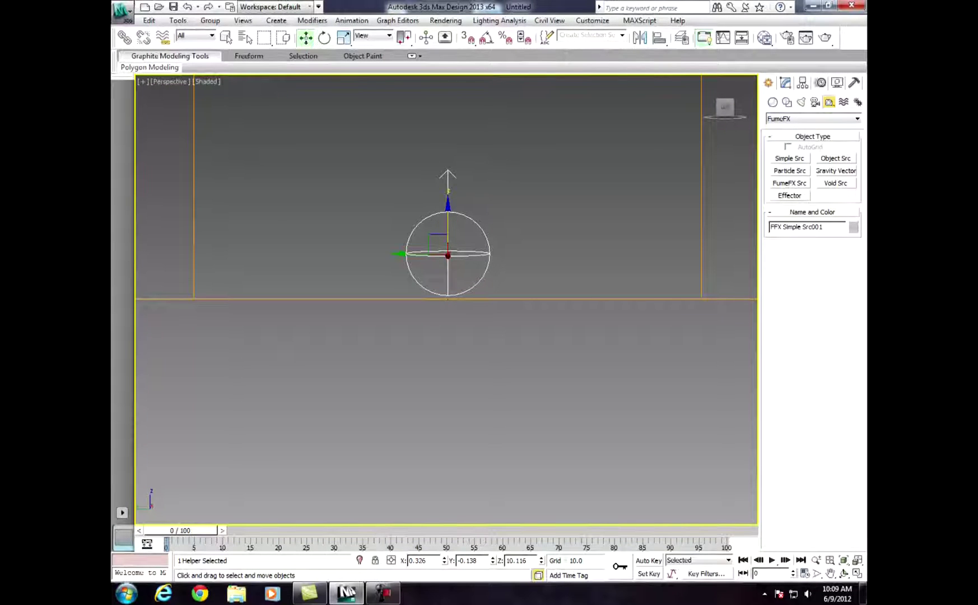
- Create a second Simple Src with the Cylinder shape at the origin, about 76.5 units in diameter and 2.9 units high
left_click_drag(724, 106, 712, 123)
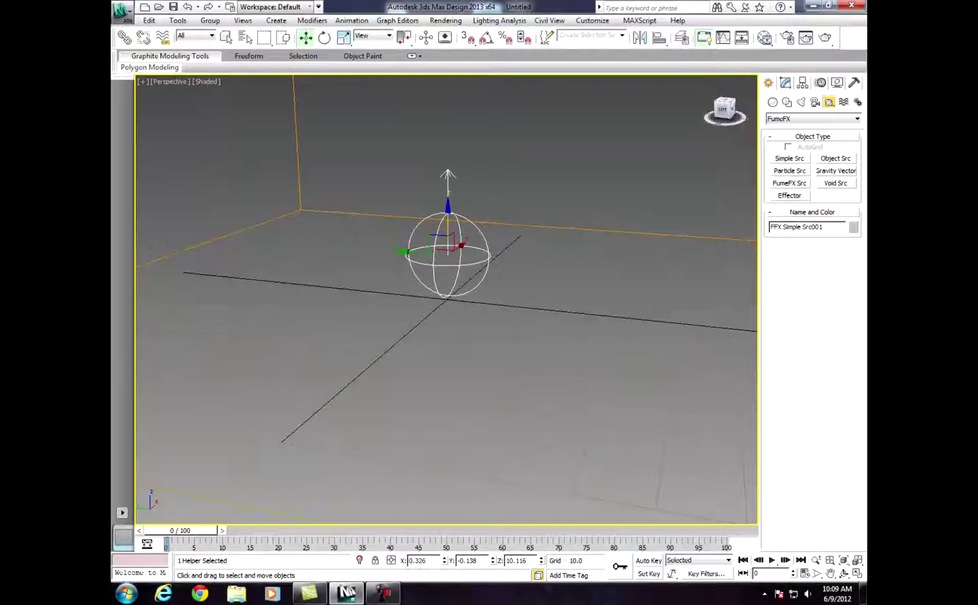
left_click(731, 109)
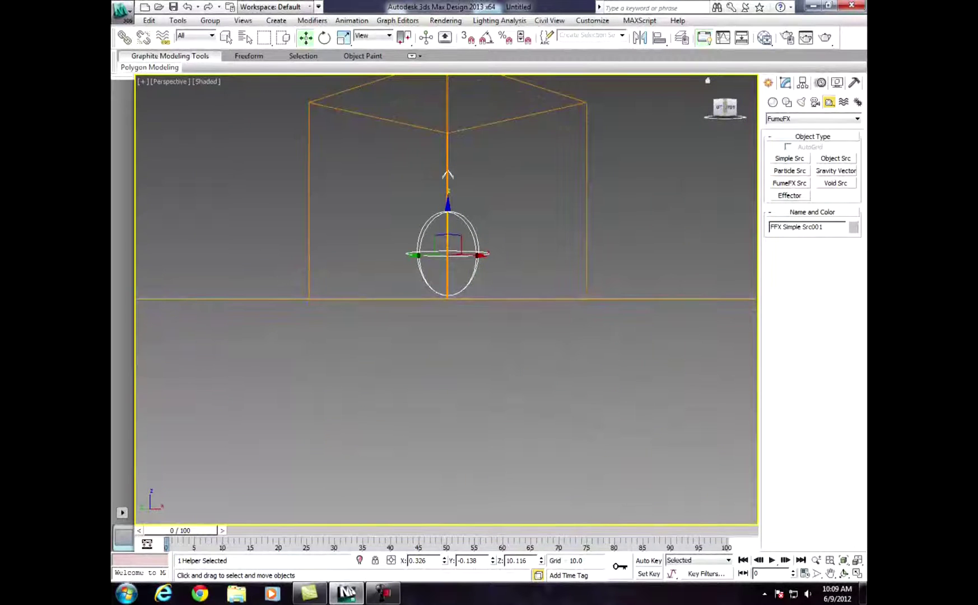
left_click(725, 100)
left_click_drag(724, 106, 729, 93)
left_click(789, 158)
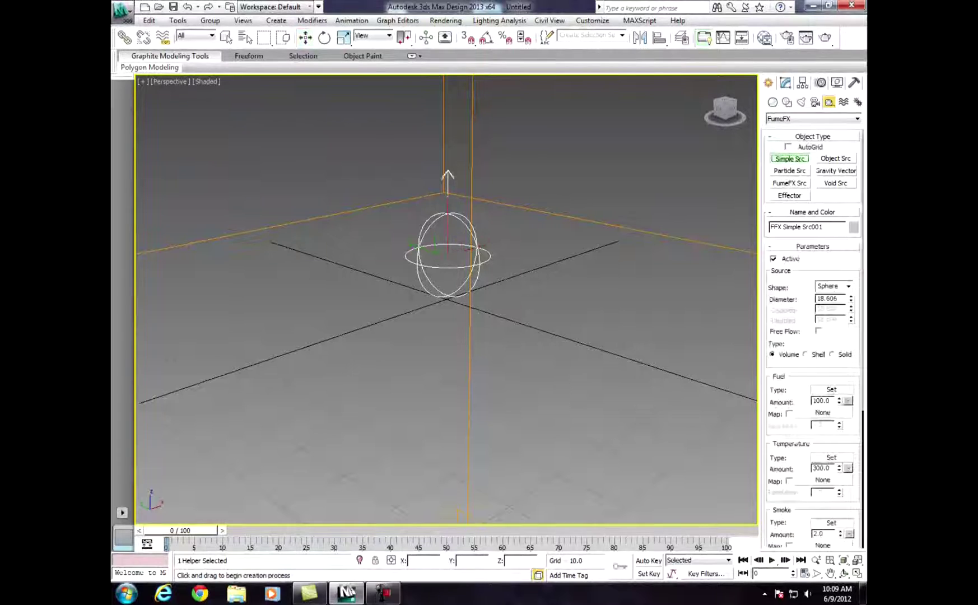
left_click(833, 286)
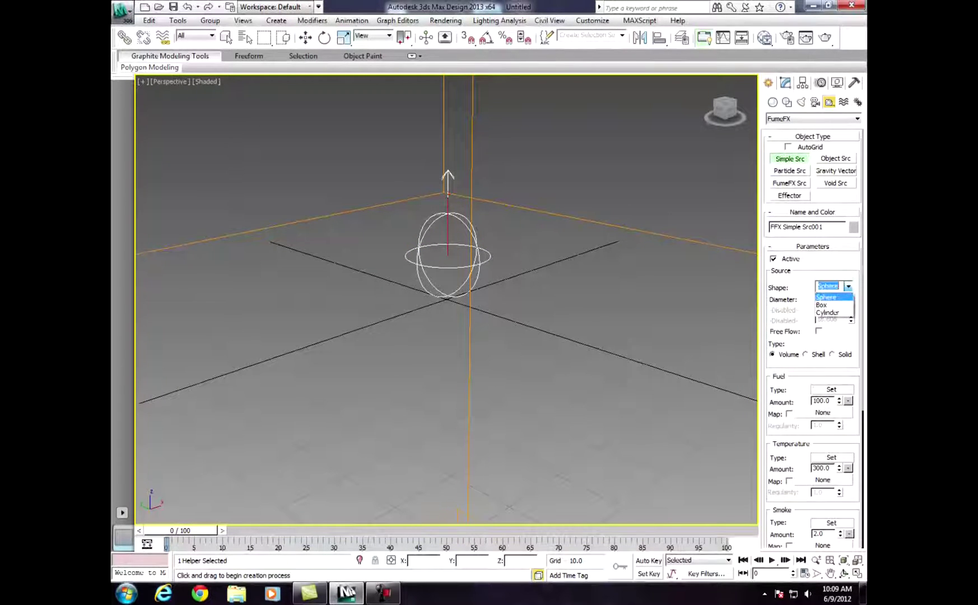
left_click(827, 312)
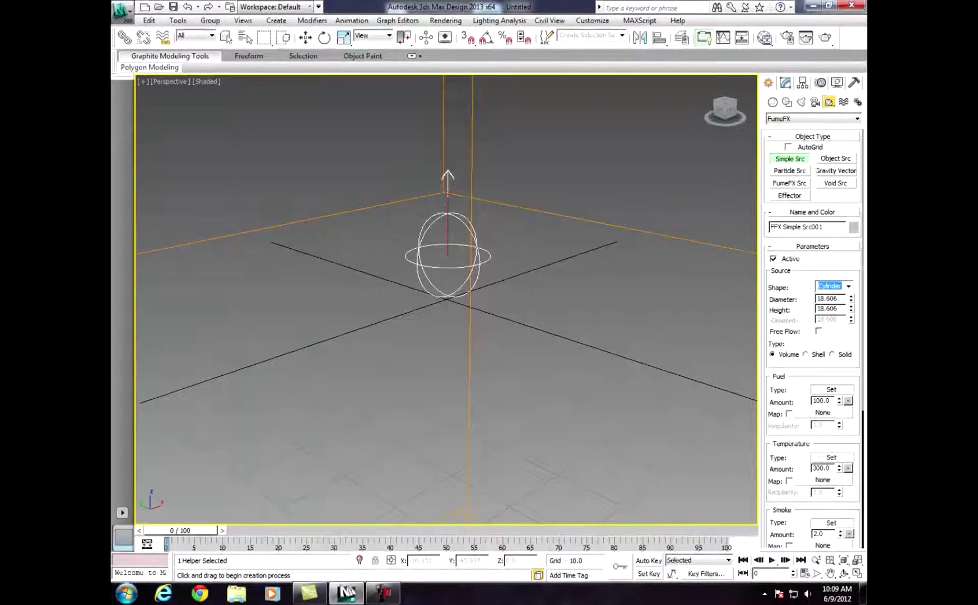
left_click_drag(447, 300, 621, 314)
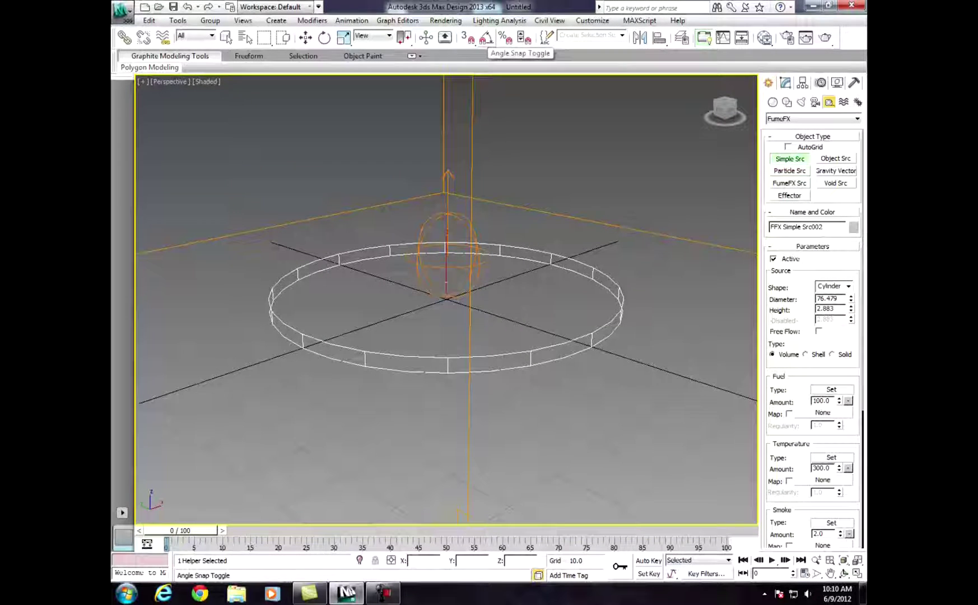
- Rotate the cylindrical source 180 degrees about the X axis with angle snap enabled, flipping its direction downward
left_click(486, 38)
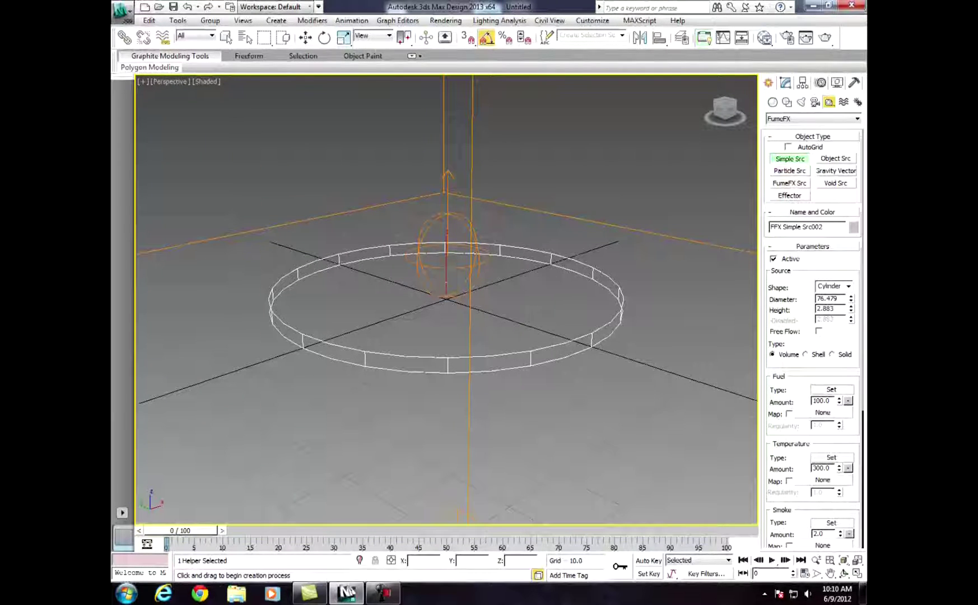
left_click(325, 37)
left_click_drag(447, 282, 475, 280)
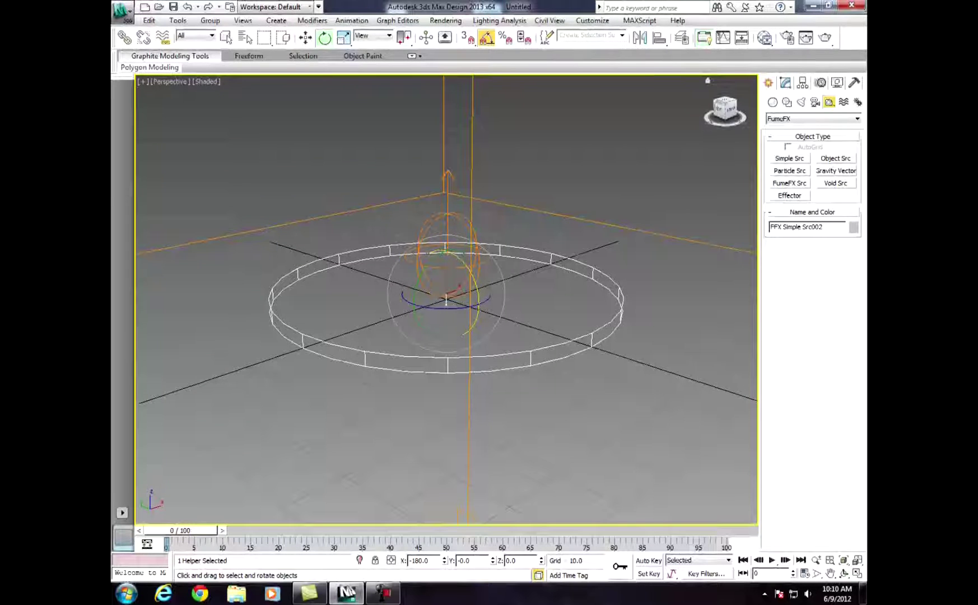
- Raise the flipped cylindrical source to a Z position of about 3.3 units, keeping it just above the container floor
left_click(726, 111)
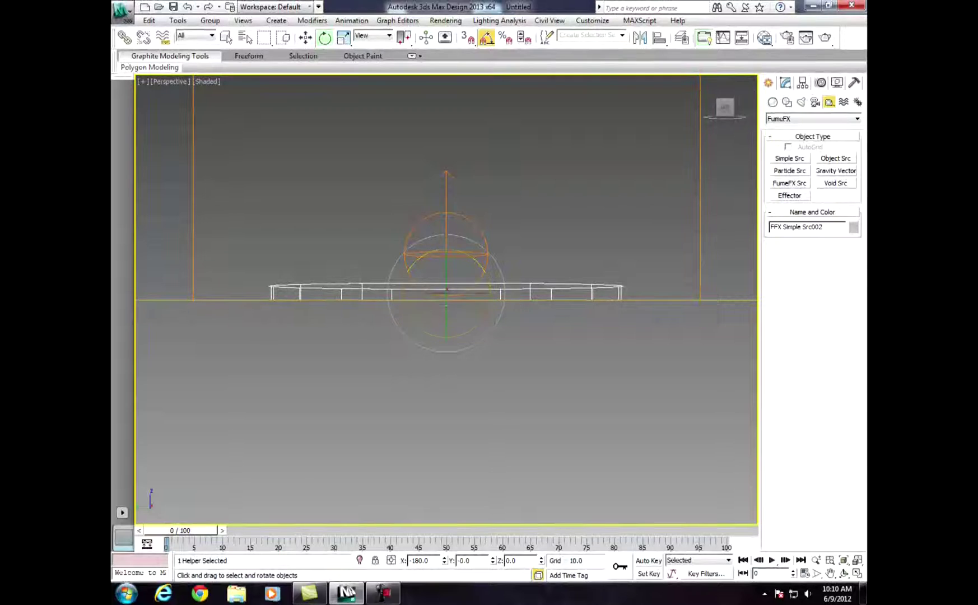
key("w")
left_click_drag(447, 255, 447, 248)
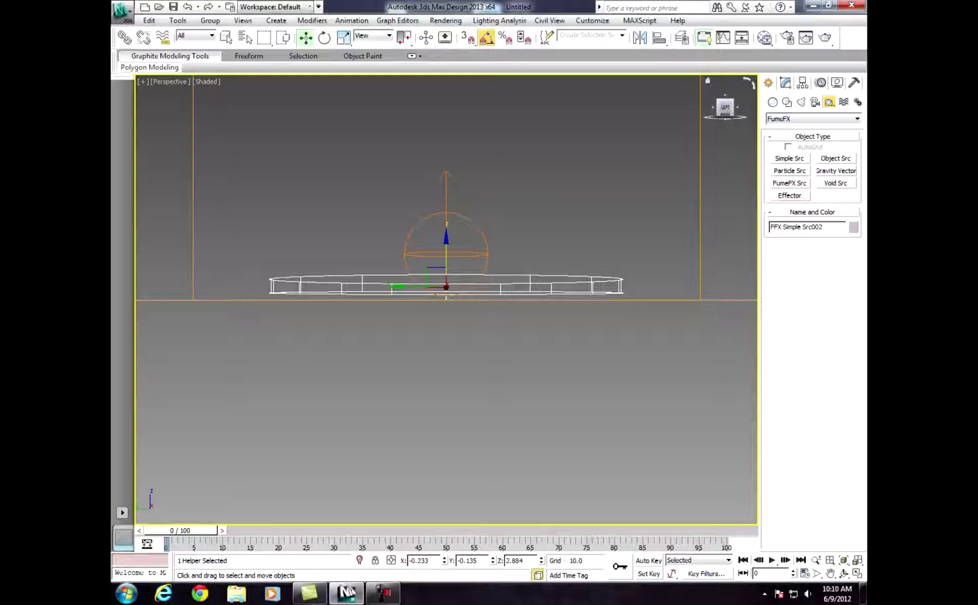
mouse_move(726, 108)
left_mouse_down()
mouse_move(718, 122)
mouse_move(725, 107)
left_mouse_up()
left_click(725, 107)
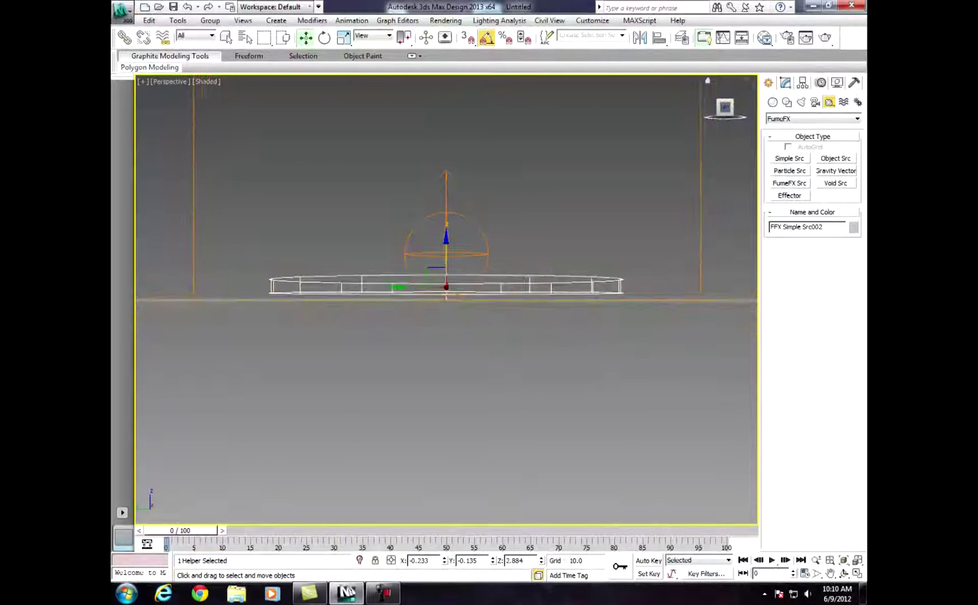
left_click(488, 255)
left_click(521, 224)
left_click(521, 275)
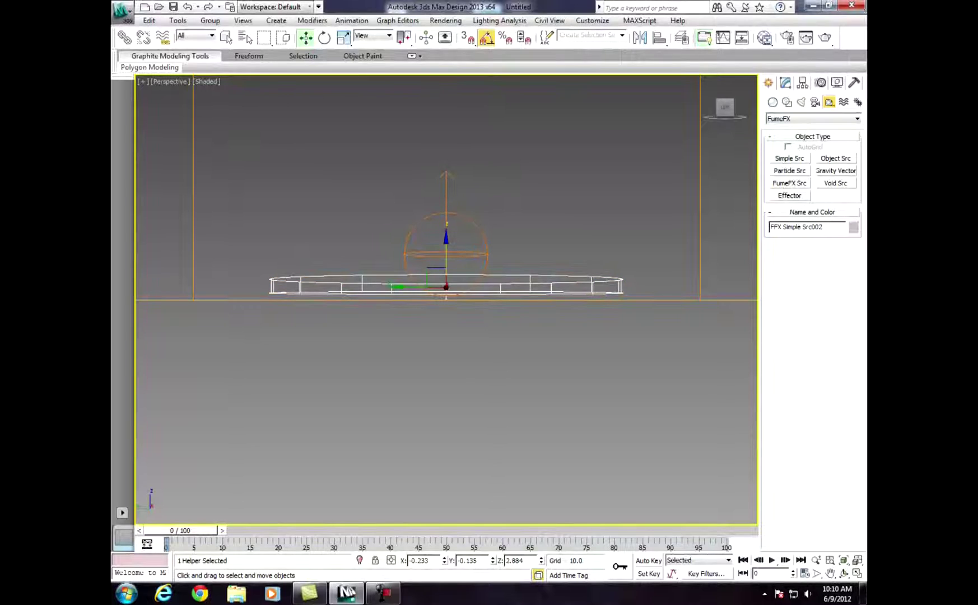
left_click_drag(446, 246, 446, 245)
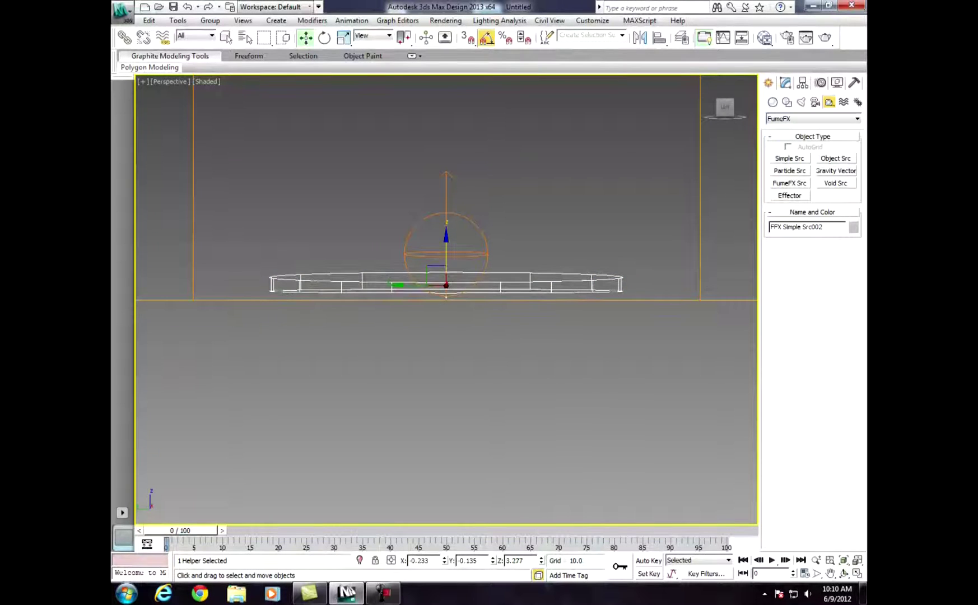
scroll(447, 245, "up", 5)
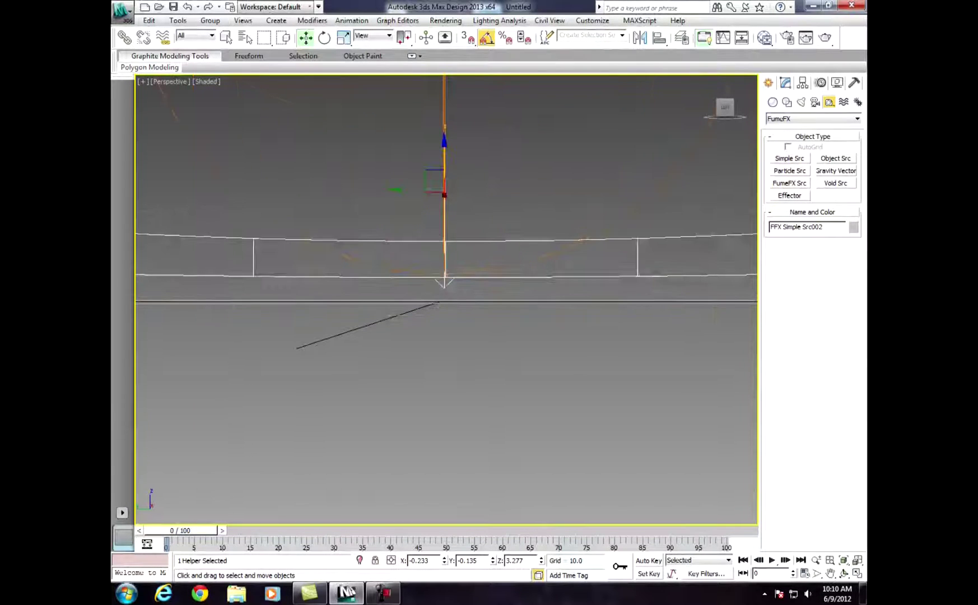
scroll(446, 245, "down", 4)
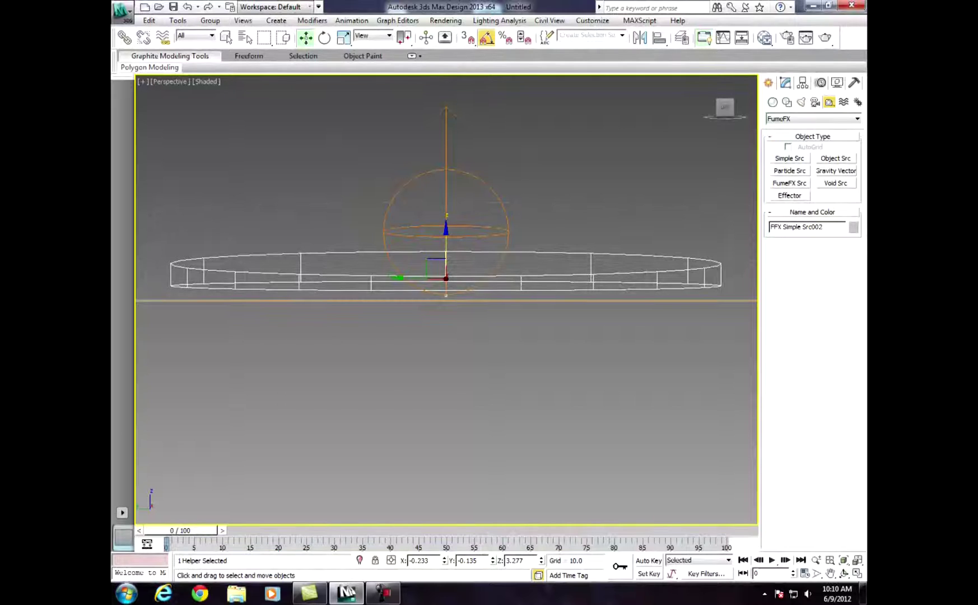
- Select the FumeFX container and open its simulation settings window
left_click_drag(725, 110, 708, 117)
scroll(446, 291, "down", 4)
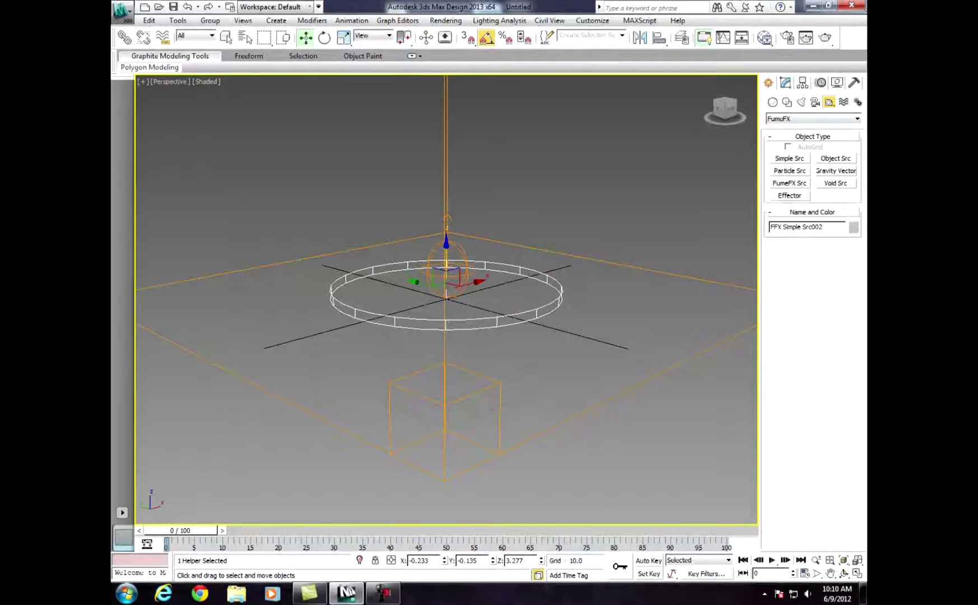
left_click(785, 83)
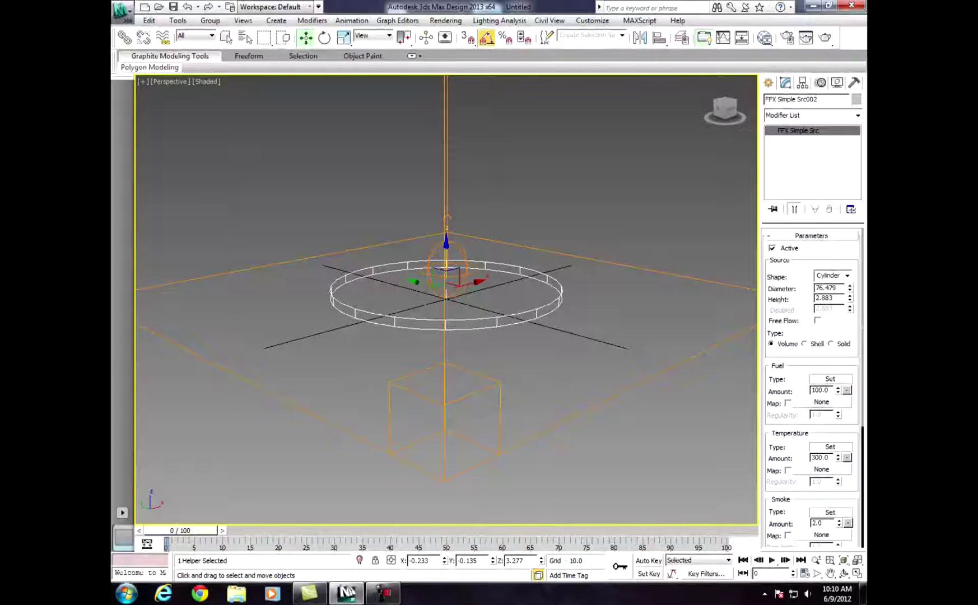
left_click(446, 180)
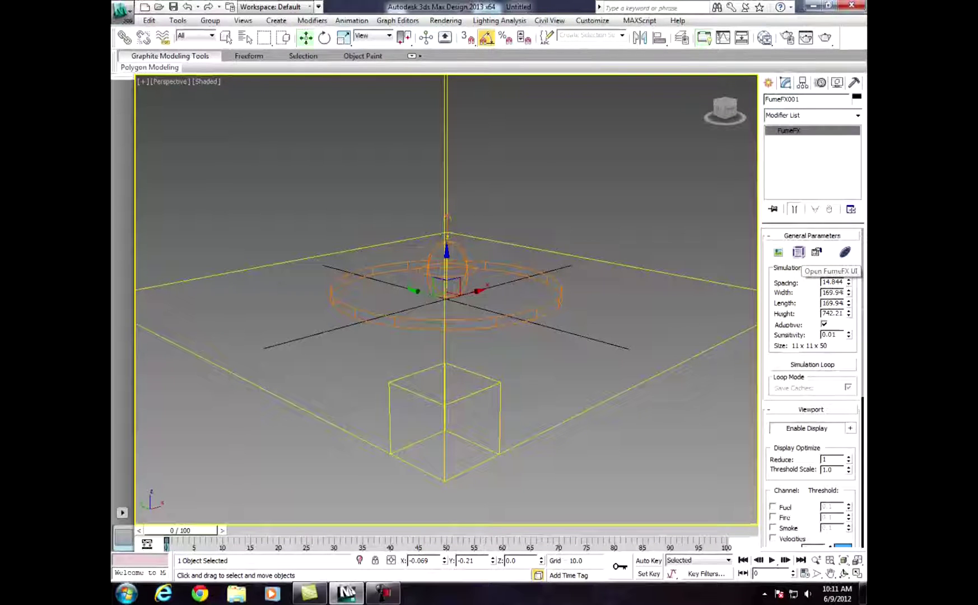
left_click(798, 252)
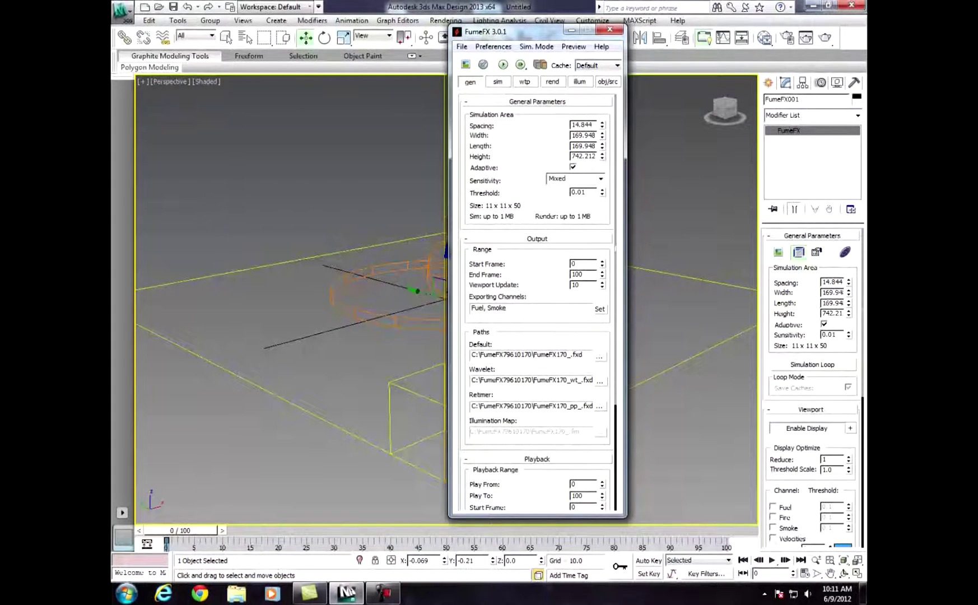
- Set the container's grid spacing to 1.7 and its width to 200
double_click(583, 125)
type("1.7")
key("Return")
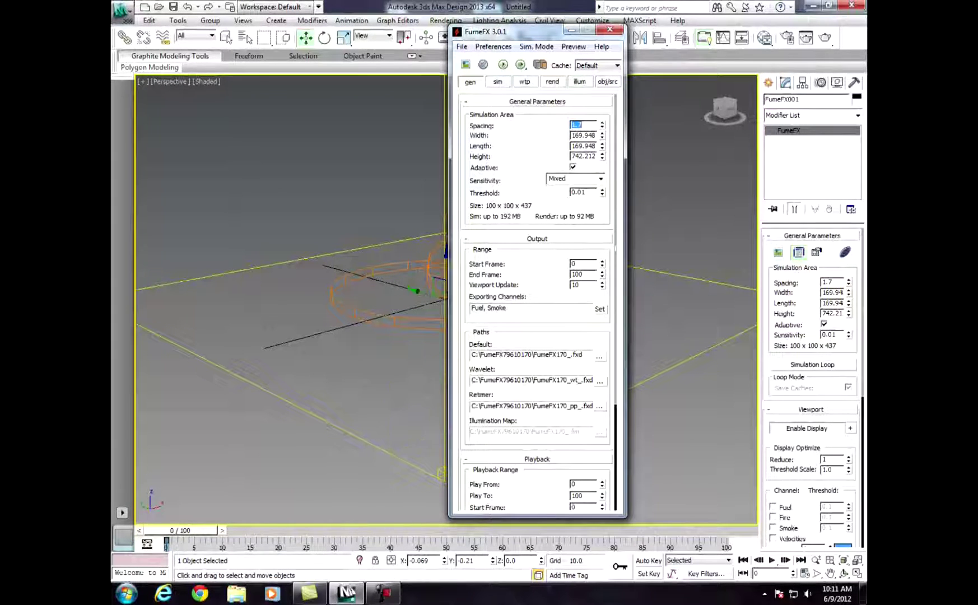
key("Tab")
type("200")
key("Return")
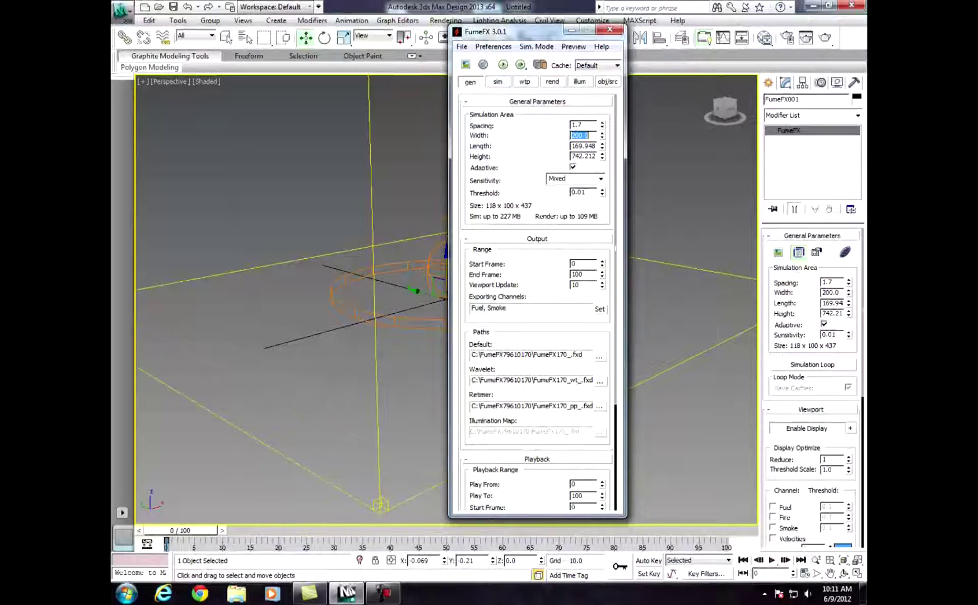
- Set the container's length to 200 and its height to 750
key("Tab")
type("2")
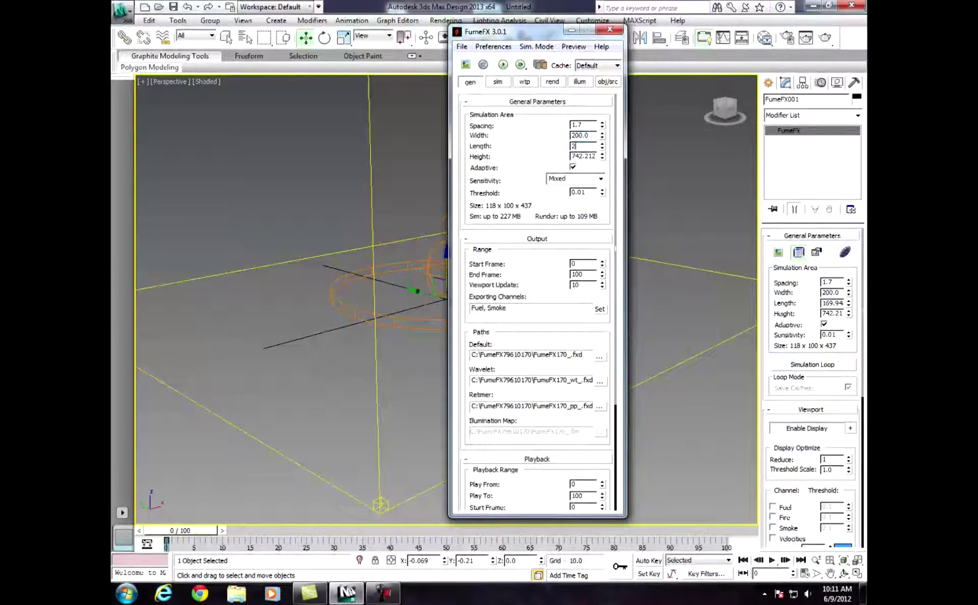
key("Return")
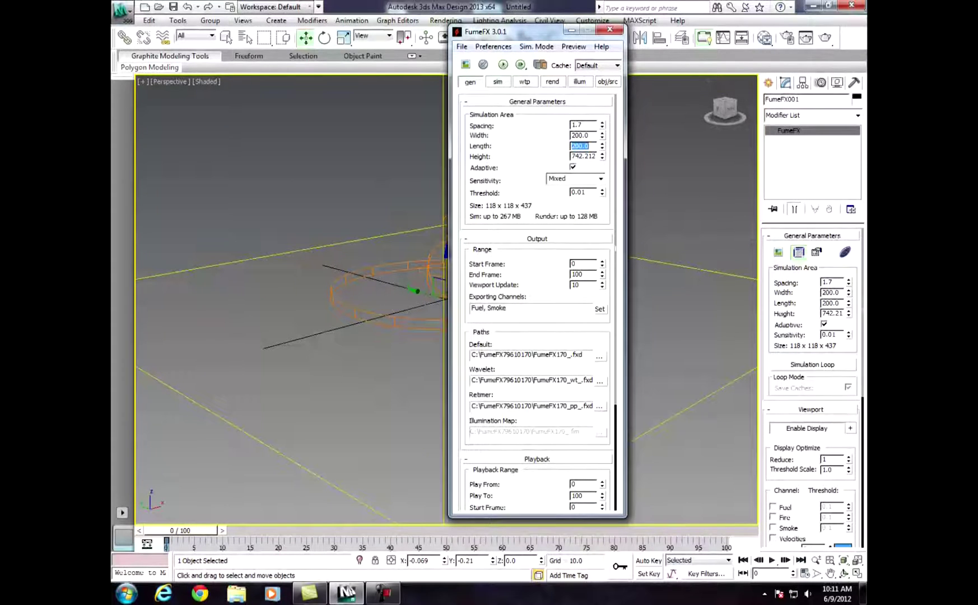
key("Tab")
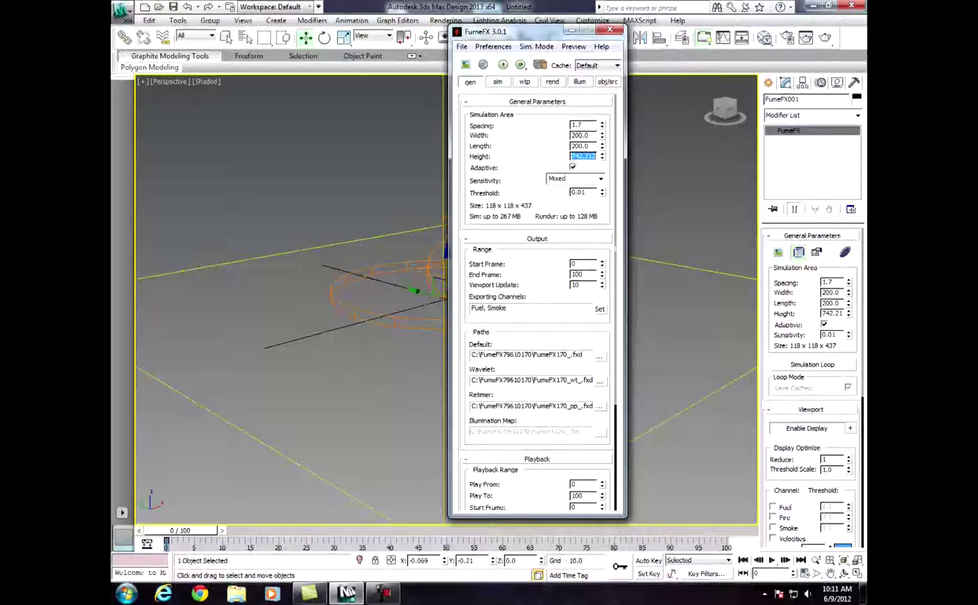
type("750")
key("Return")
- Add the spherical and cylindrical Simple Src helpers to the container's list of sources
left_click_drag(529, 31, 655, 36)
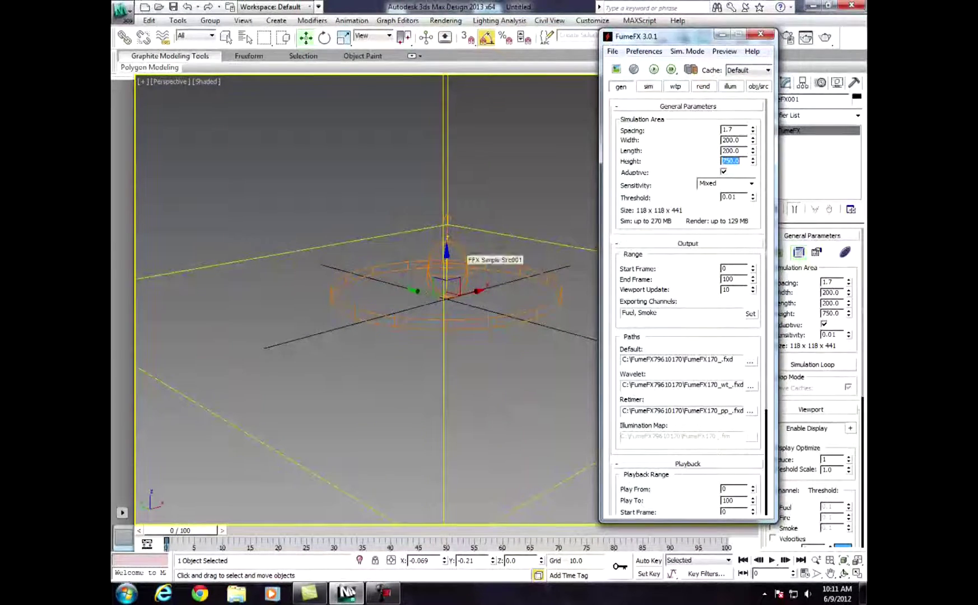
left_click(759, 86)
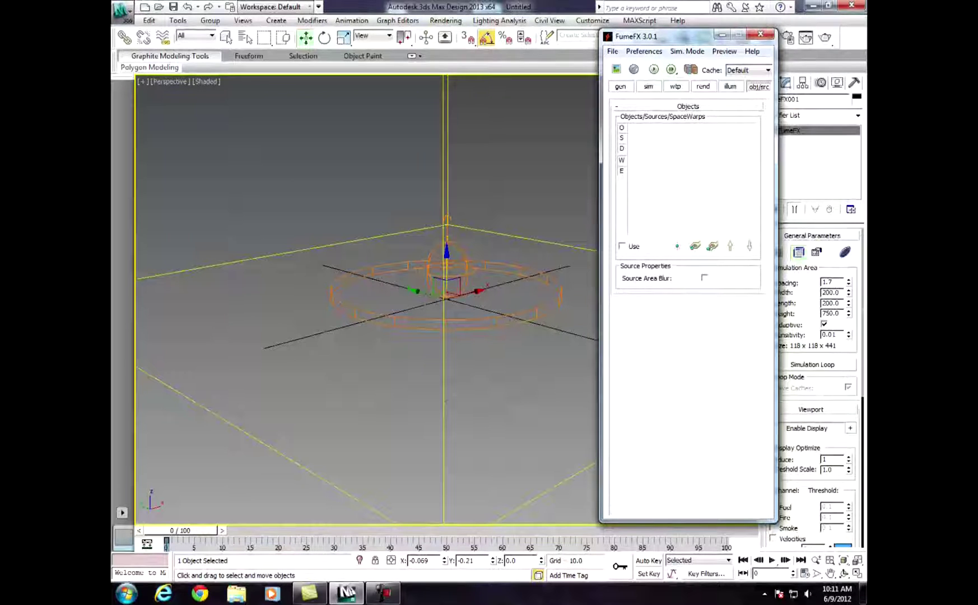
left_click(695, 246)
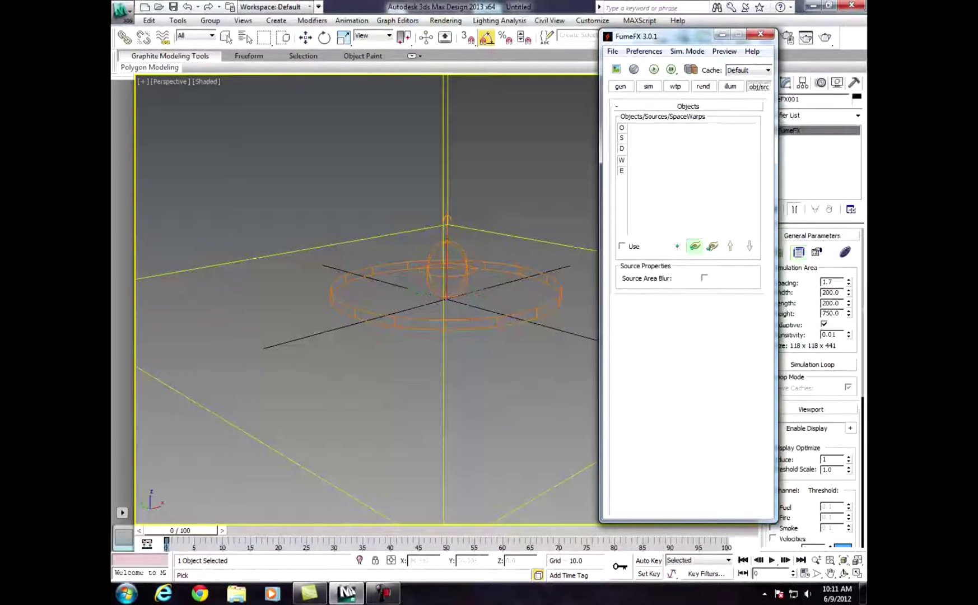
left_click(440, 256)
left_click(694, 246)
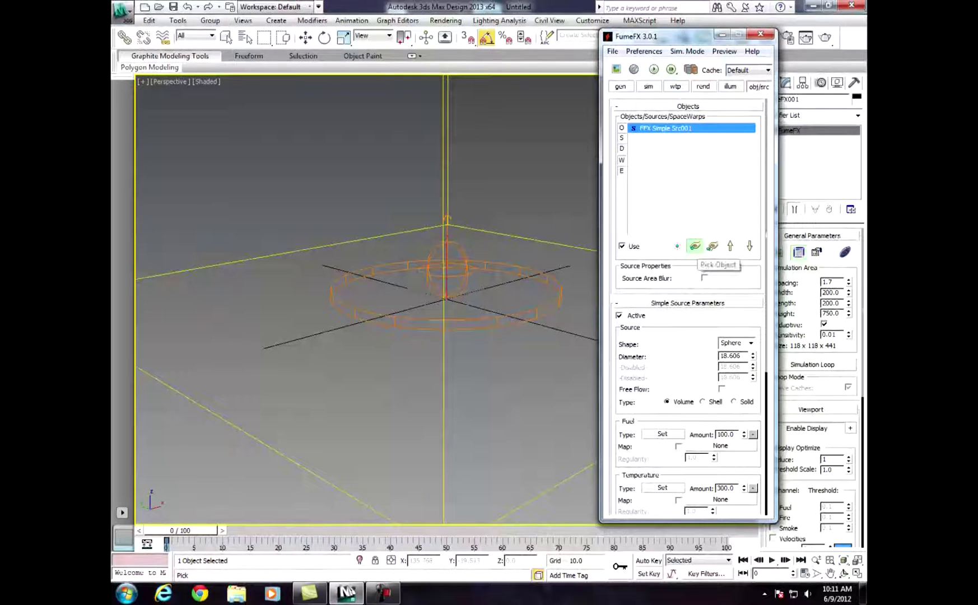
left_click(518, 279)
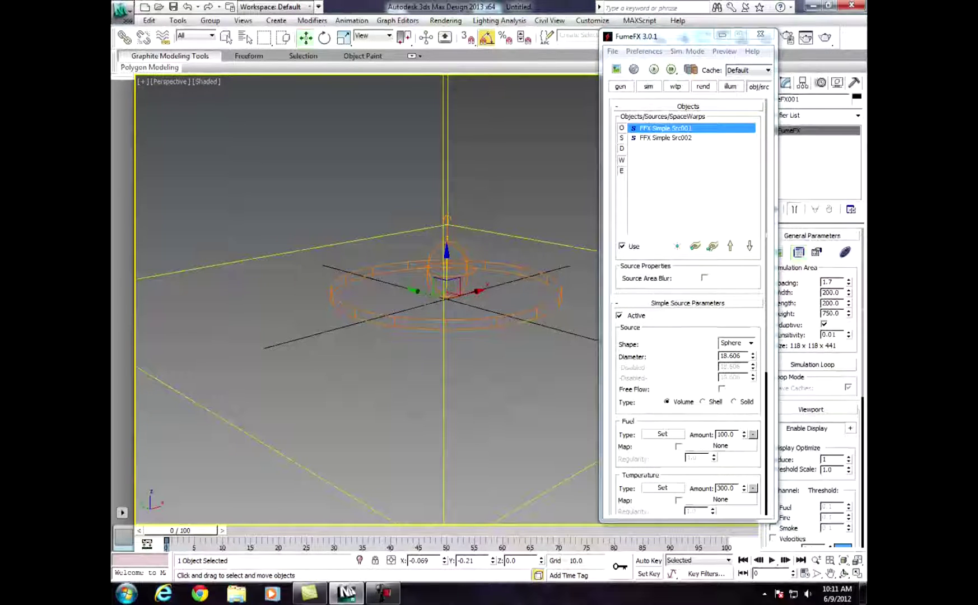
- Set the cylindrical source's directional velocity to 4.3 and its radial velocity to about 21.17
left_click(665, 138)
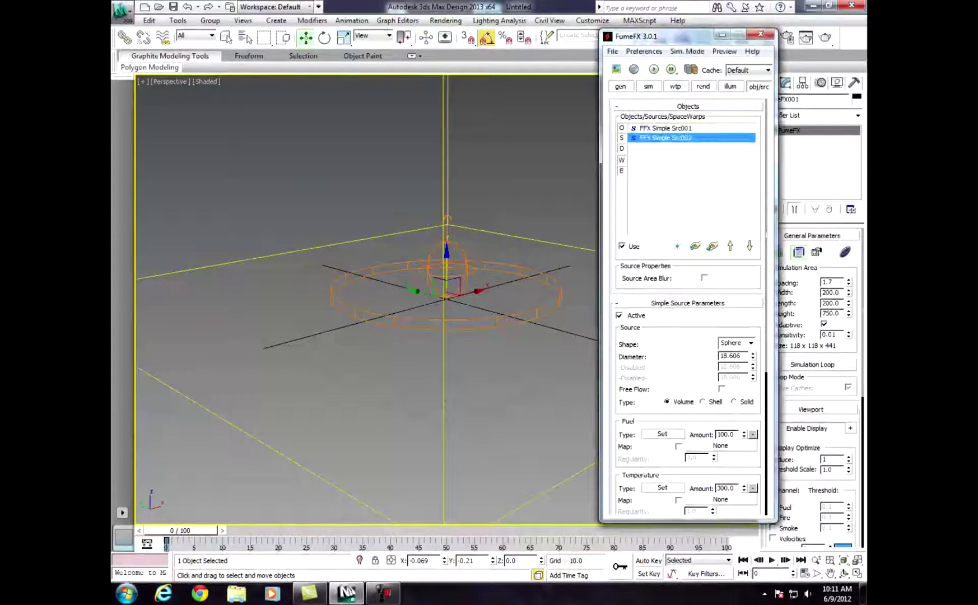
left_click(665, 129)
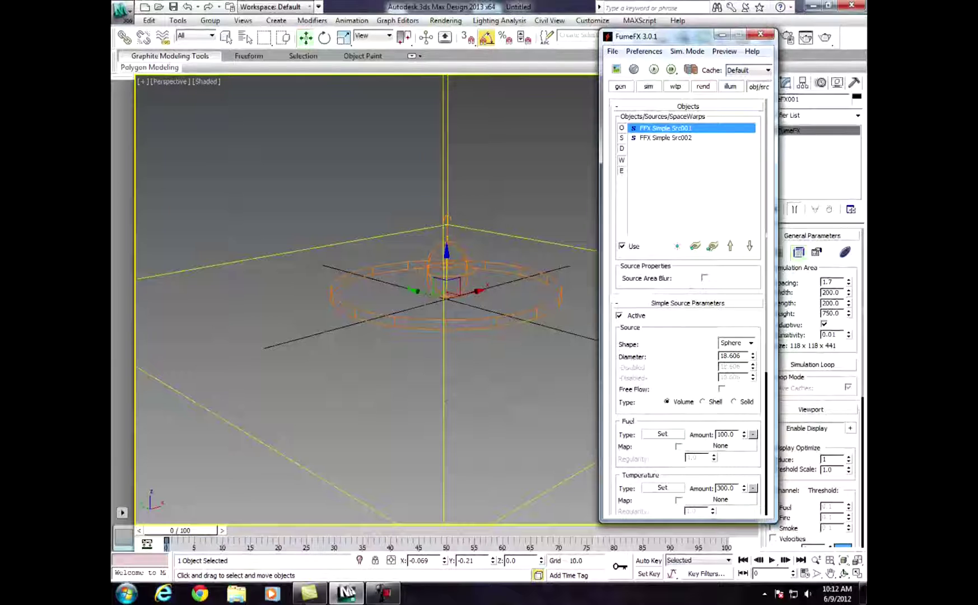
left_click(665, 138)
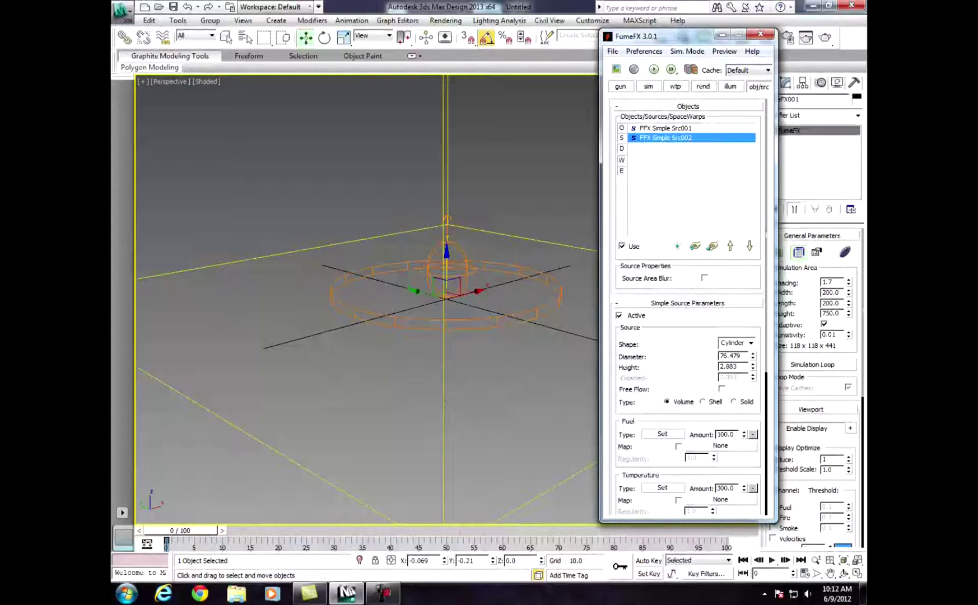
scroll(688, 308, "down", 10)
scroll(688, 308, "down", 5)
left_click_drag(680, 444, 680, 333)
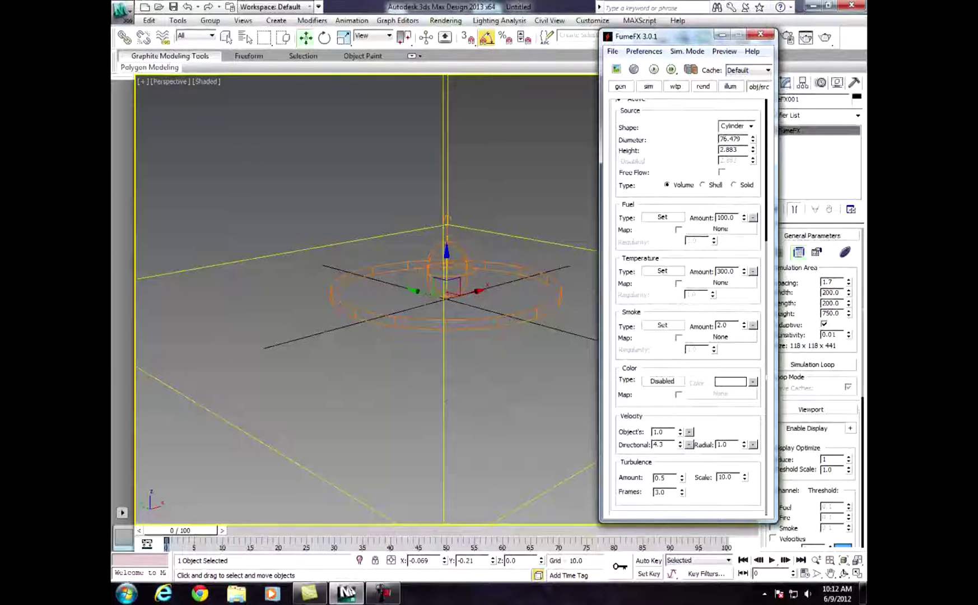
left_click_drag(744, 406, 744, 336)
left_click_drag(744, 440, 744, 427)
scroll(688, 302, "up", 10)
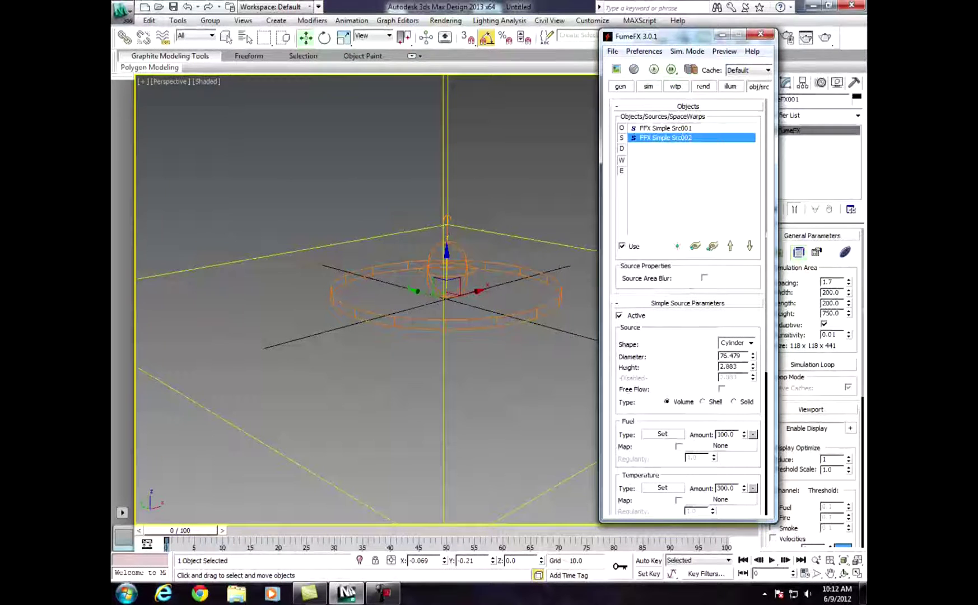
- Set the solver quality to 10 and the turbulence noise detail to 5
left_click(649, 87)
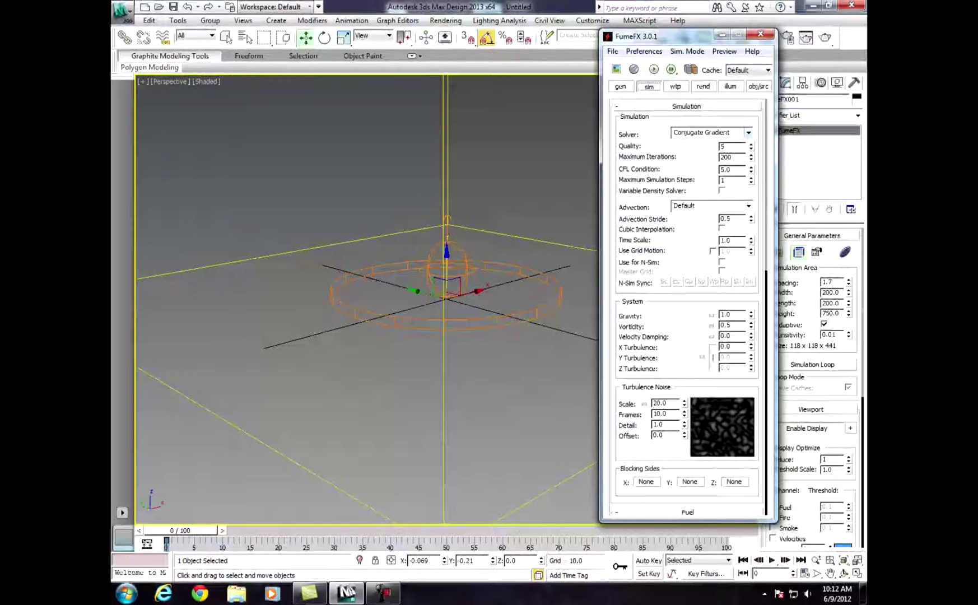
left_click_drag(751, 146, 751, 138)
type("5")
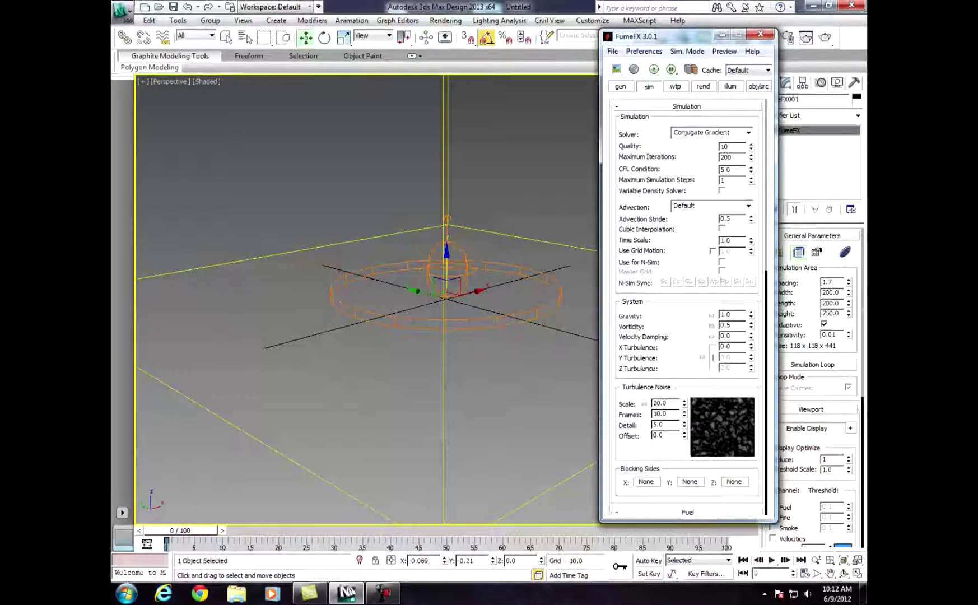
- Set the simulation's advection stride to 0.3, vorticity to 1.0 and X turbulence to 0.3
left_click(751, 221)
left_click_drag(751, 220, 751, 239)
left_click_drag(751, 324, 751, 303)
mouse_move(750, 346)
left_mouse_down()
mouse_move(751, 325)
mouse_move(751, 352)
left_mouse_up()
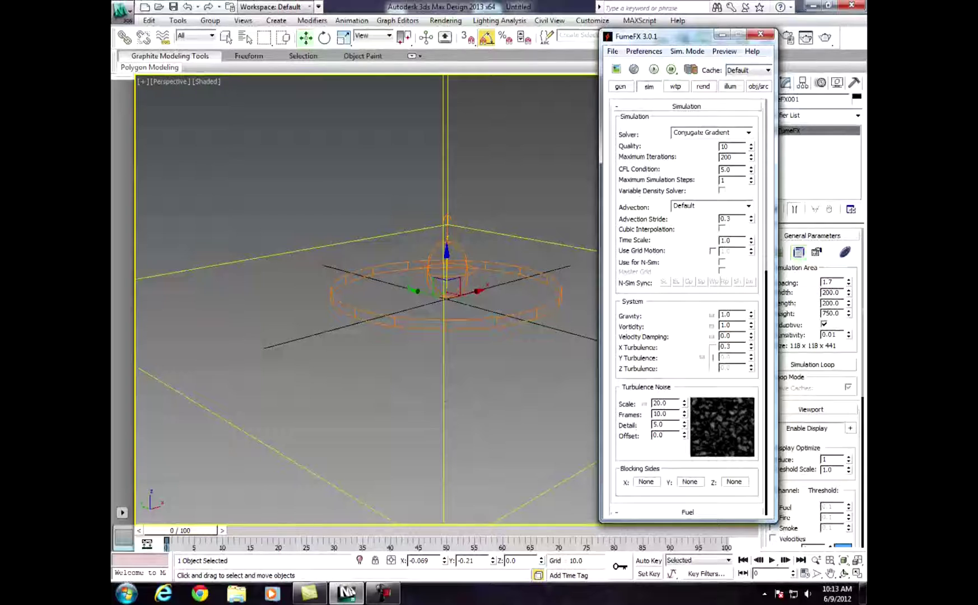
- Set the turbulence noise scale to about 29.83 and its frames value to about 40.8
scroll(688, 308, "down", 5)
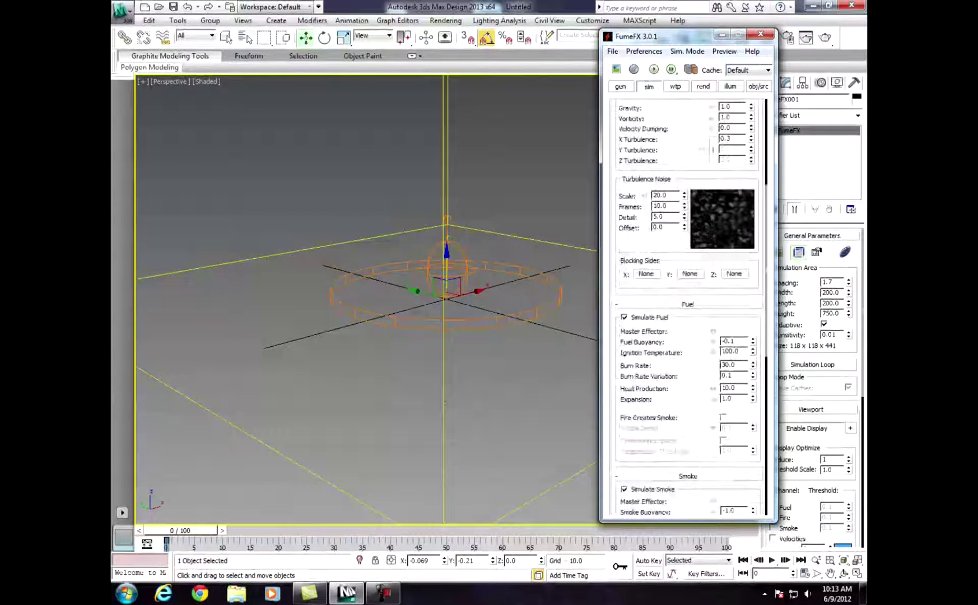
scroll(688, 308, "up", 2)
scroll(688, 303, "up", 2)
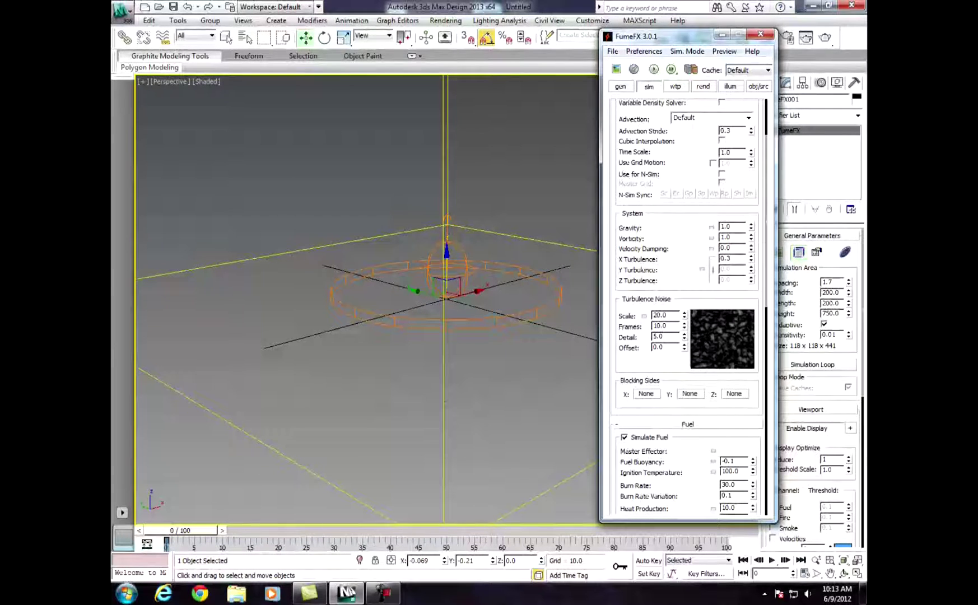
mouse_move(685, 315)
left_mouse_down()
mouse_move(684, 257)
mouse_move(683, 314)
left_mouse_up()
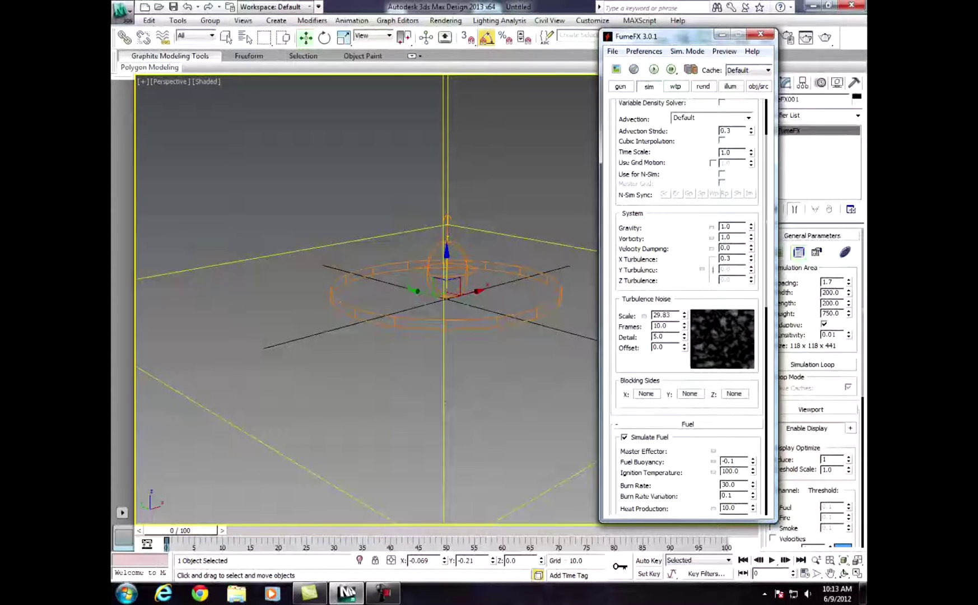
mouse_move(684, 326)
left_mouse_down()
mouse_move(684, 310)
mouse_move(684, 324)
left_mouse_up()
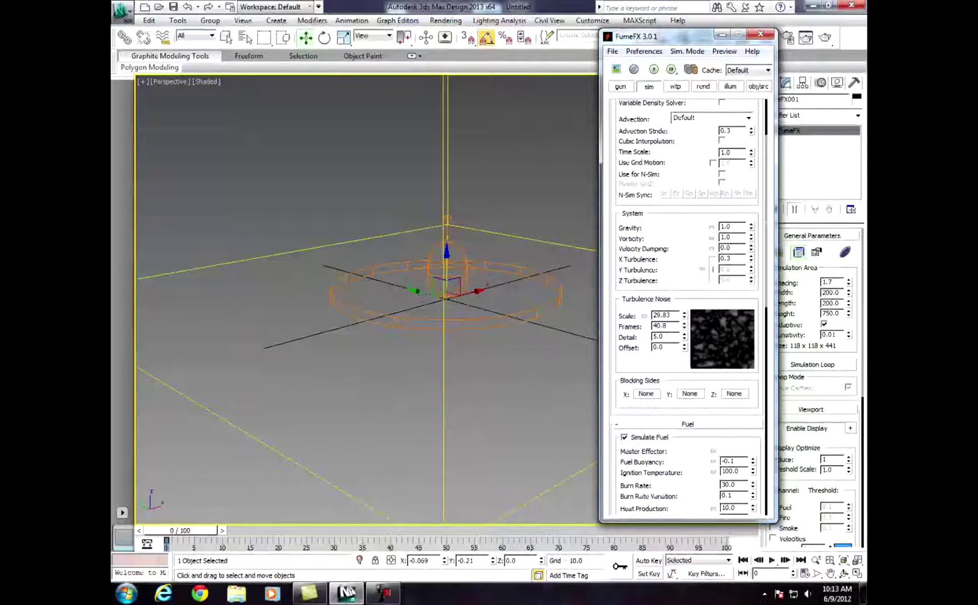
mouse_move(180, 530)
left_mouse_down()
mouse_move(689, 530)
mouse_move(180, 530)
left_mouse_up()
key("w")
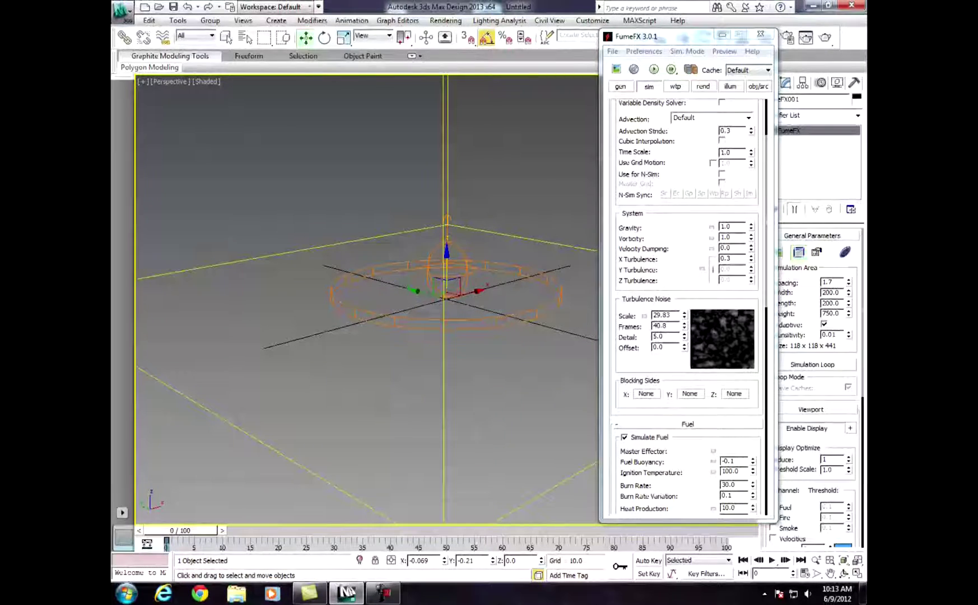
left_click_drag(683, 291, 684, 288)
- Set the fuel's heat production to 50
scroll(687, 308, "down", 8)
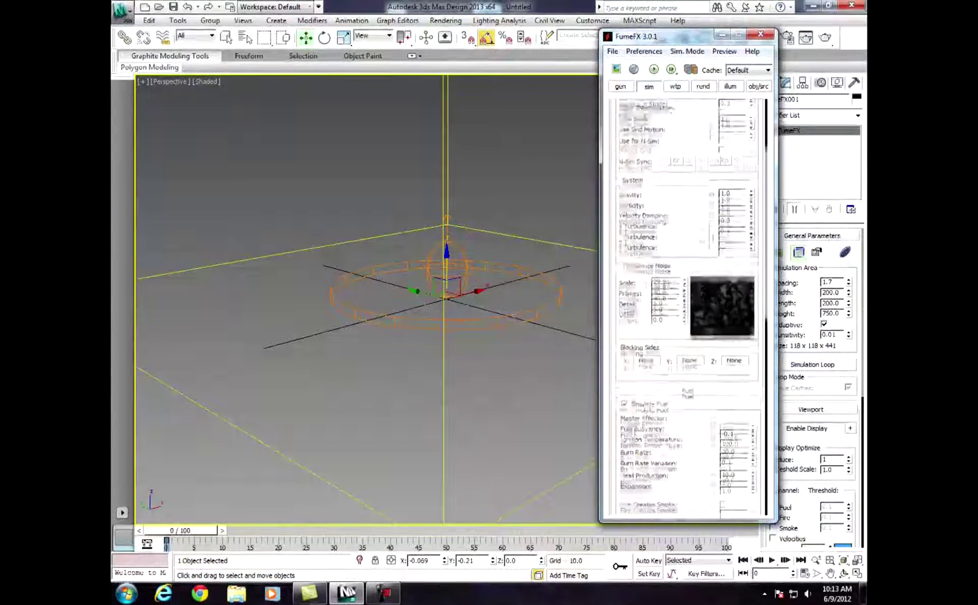
scroll(686, 308, "down", 1)
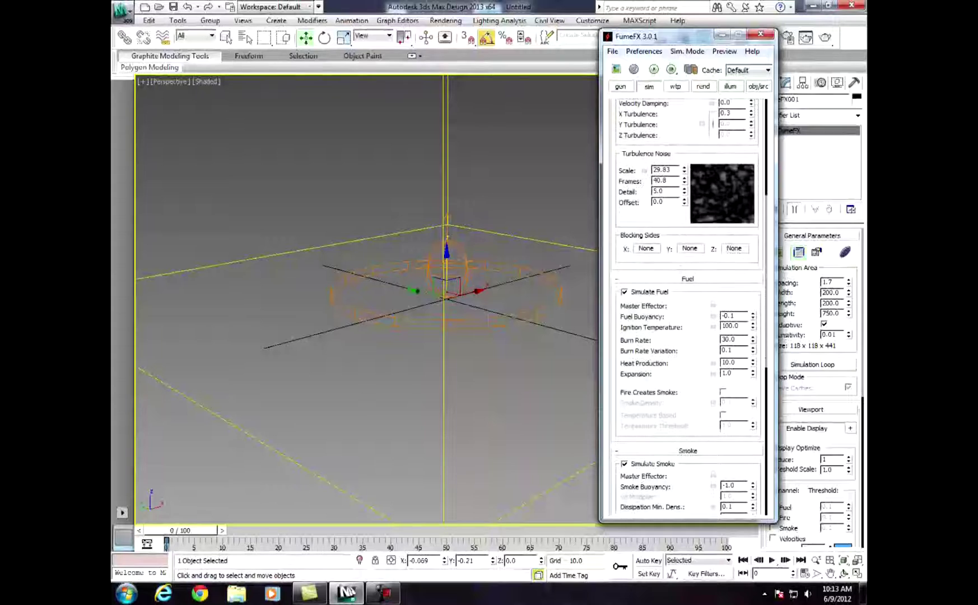
double_click(722, 362)
type("50")
key("Return")
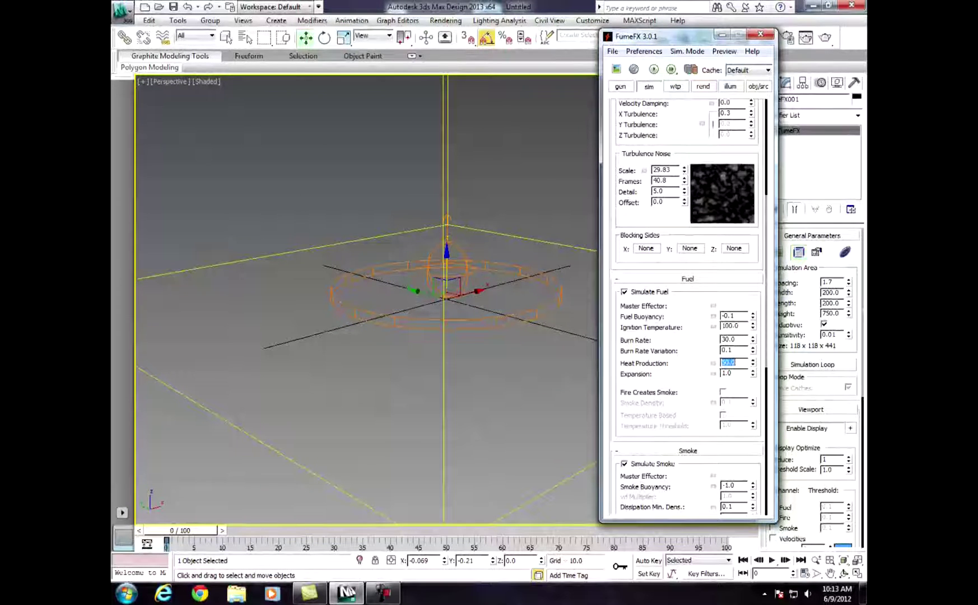
- Enable Fire Creates Smoke for the fuel and set its smoke density to 4
left_click(723, 392)
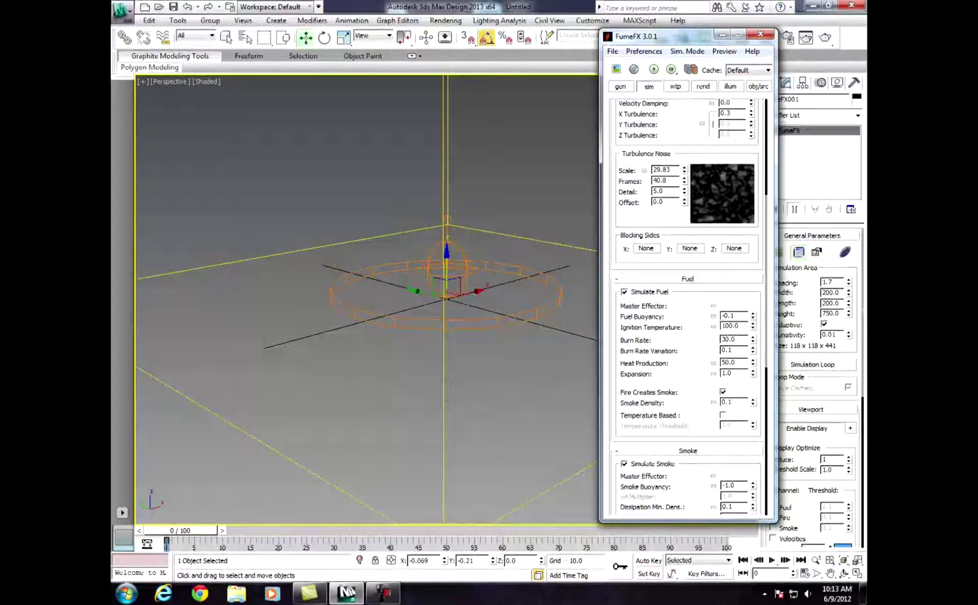
double_click(724, 401)
type("4")
key("Return")
- Set the smoke amount of the cylindrical source FFX Simple Src002 to 4
scroll(688, 308, "up", 5)
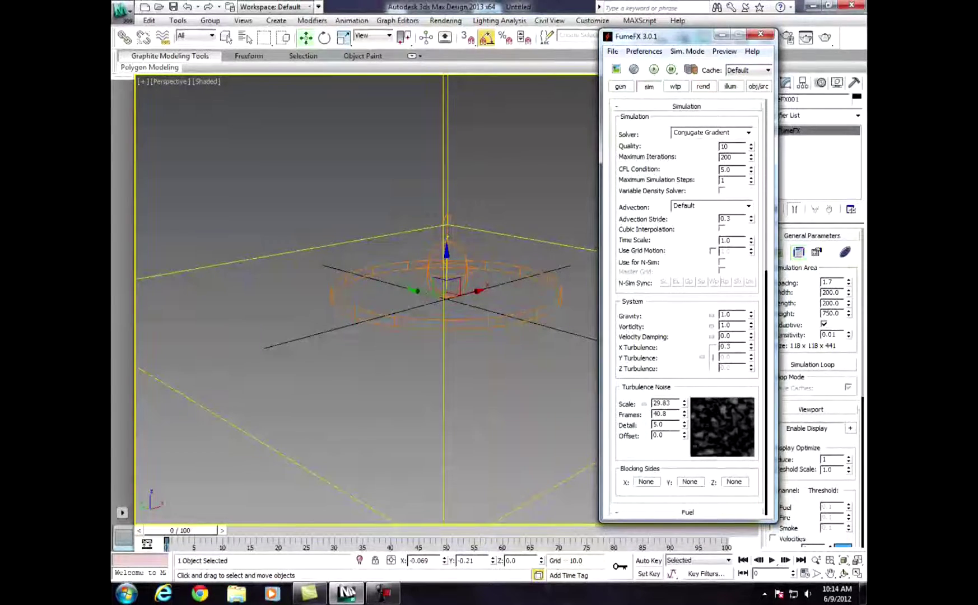
left_click(758, 86)
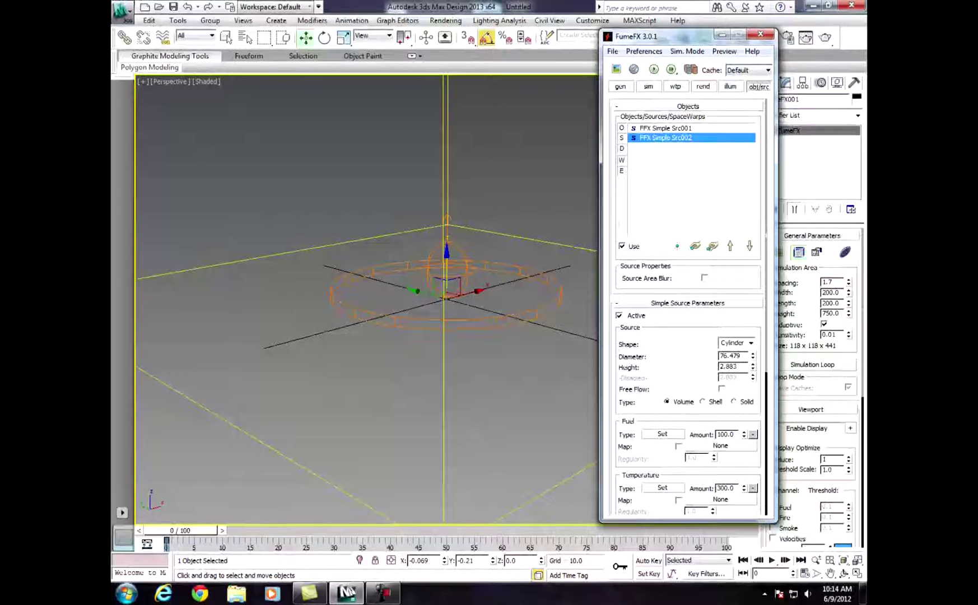
scroll(688, 308, "down", 5)
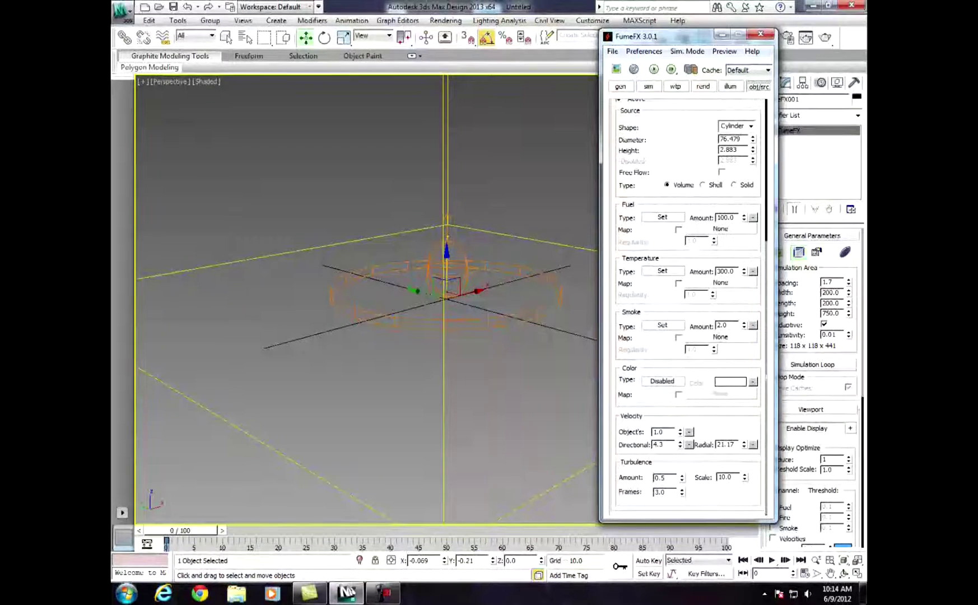
double_click(723, 326)
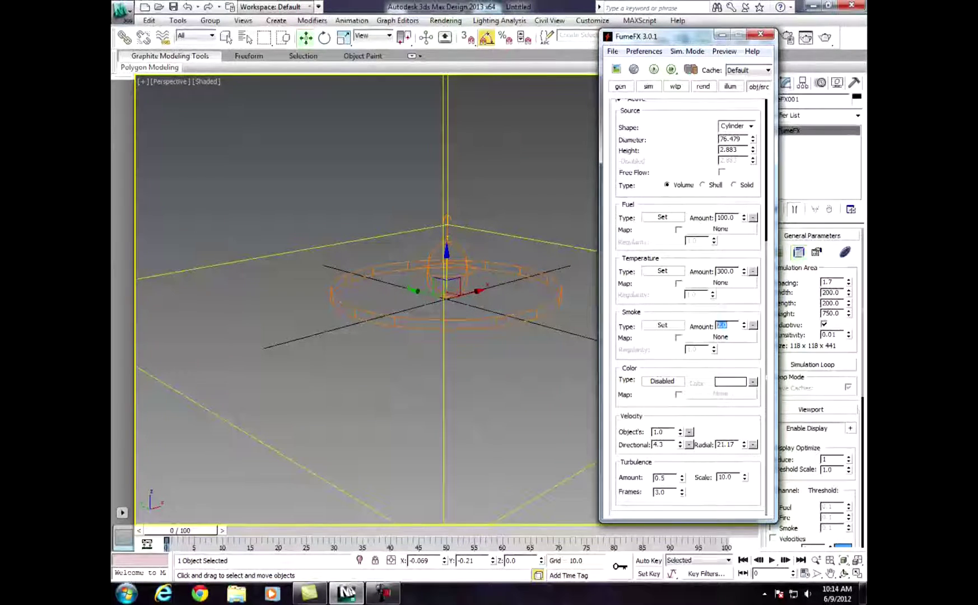
type("4")
key("Return")
- Set the spherical source FFX Simple Src001's temperature amount to about 909 and its smoke amount to 4
scroll(688, 302, "up", 5)
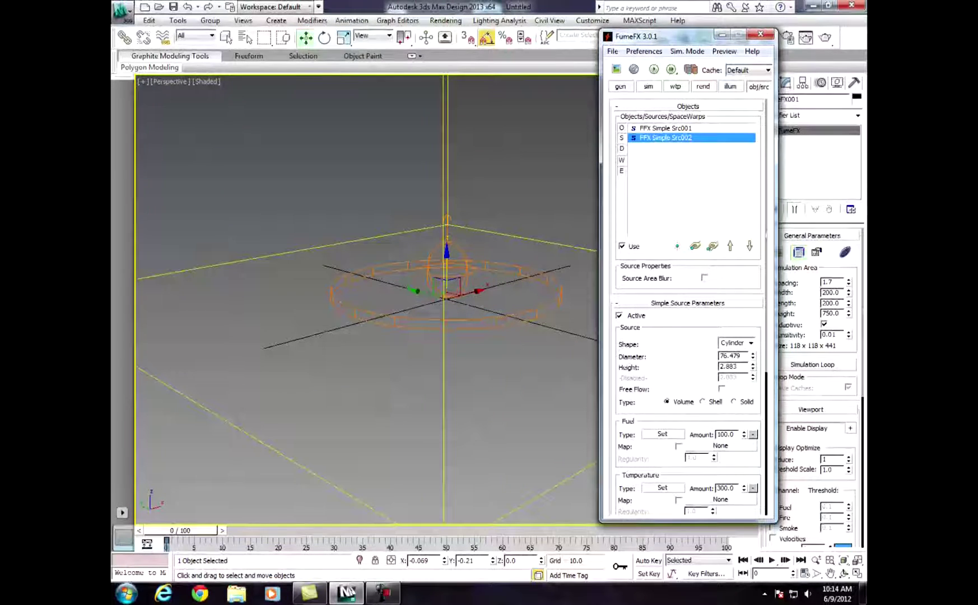
left_click(666, 128)
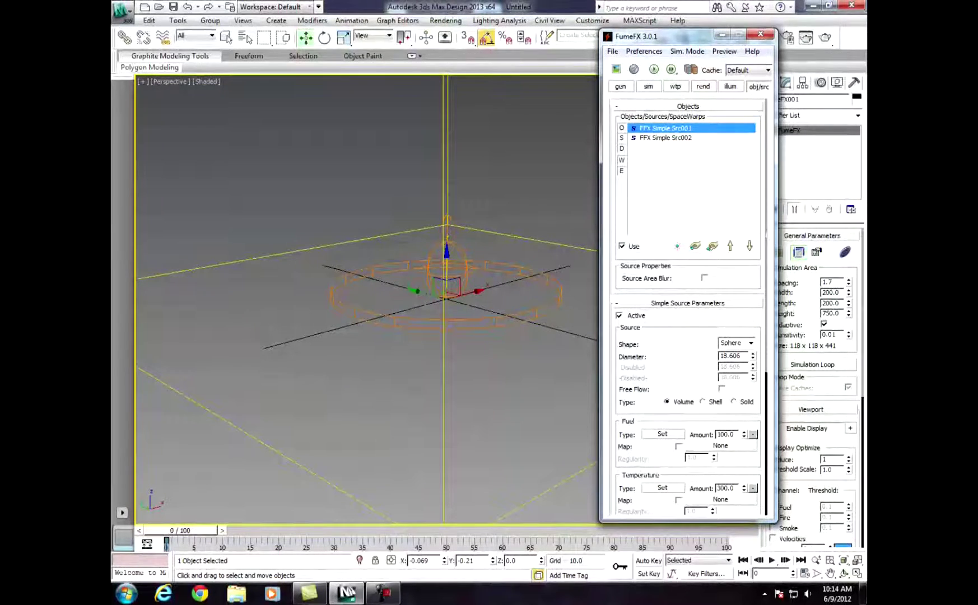
scroll(688, 302, "down", 5)
left_click_drag(744, 360, 744, 244)
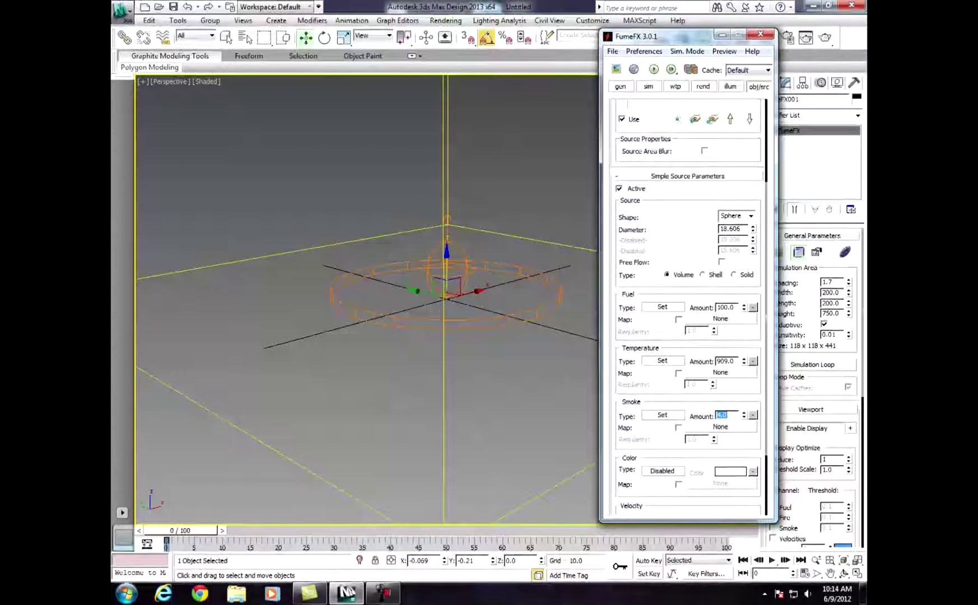
- Review the simulation settings, from solver and turbulence through fuel, smoke and temperature to velocity and extra detail
left_click(648, 86)
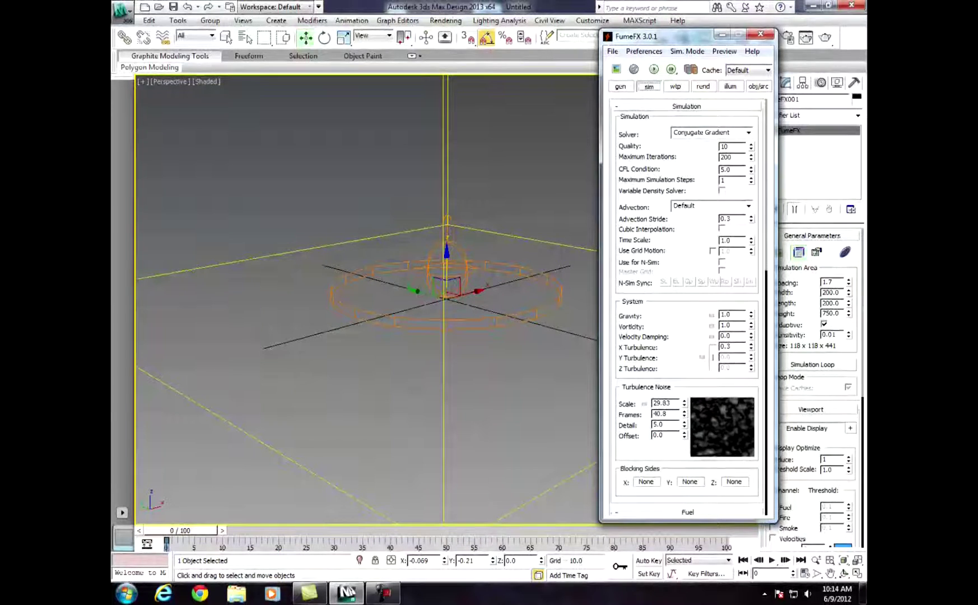
scroll(687, 302, "down", 2)
scroll(686, 303, "down", 3)
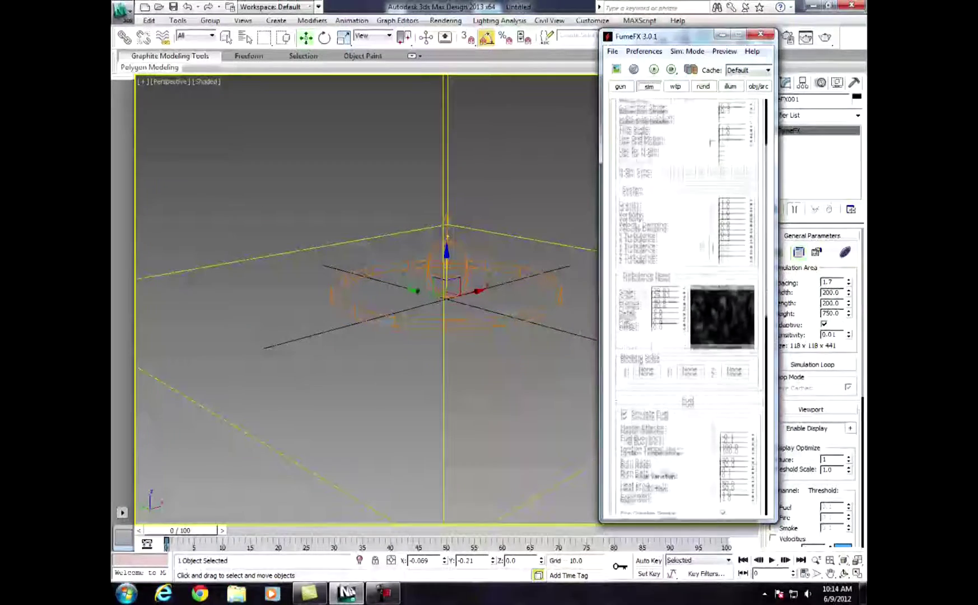
scroll(686, 303, "down", 10)
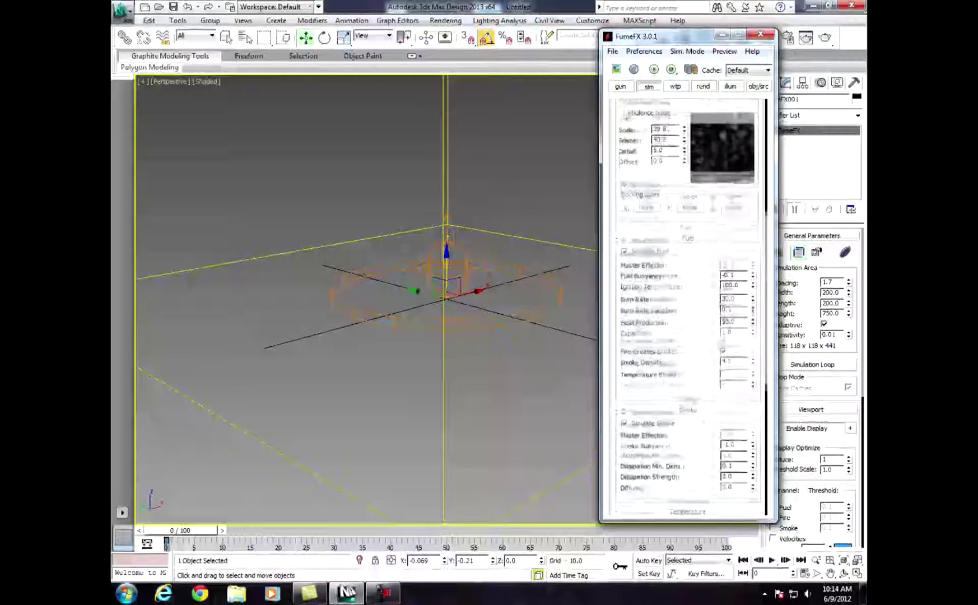
scroll(687, 302, "down", 3)
scroll(686, 302, "up", 5)
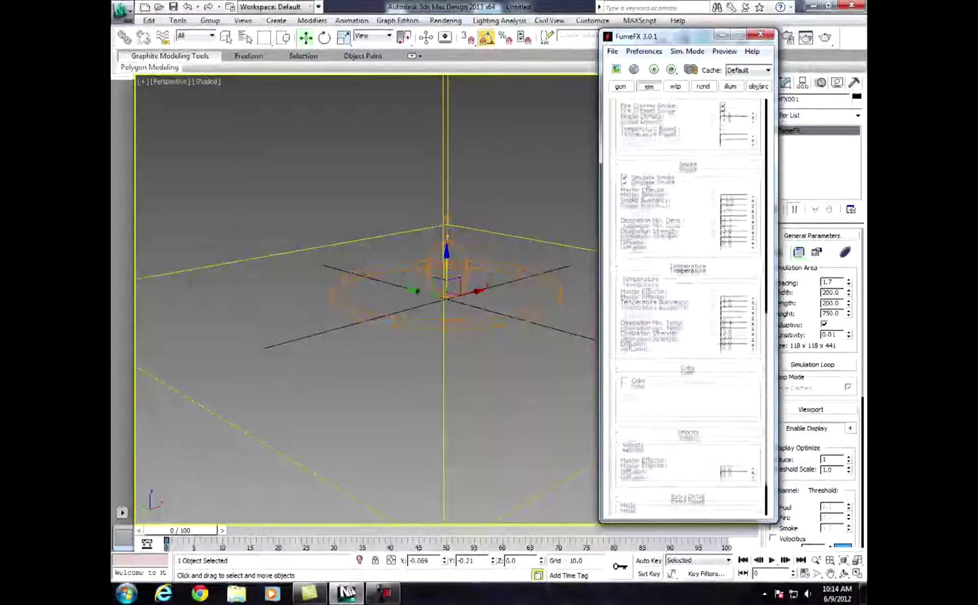
scroll(687, 303, "down", 9)
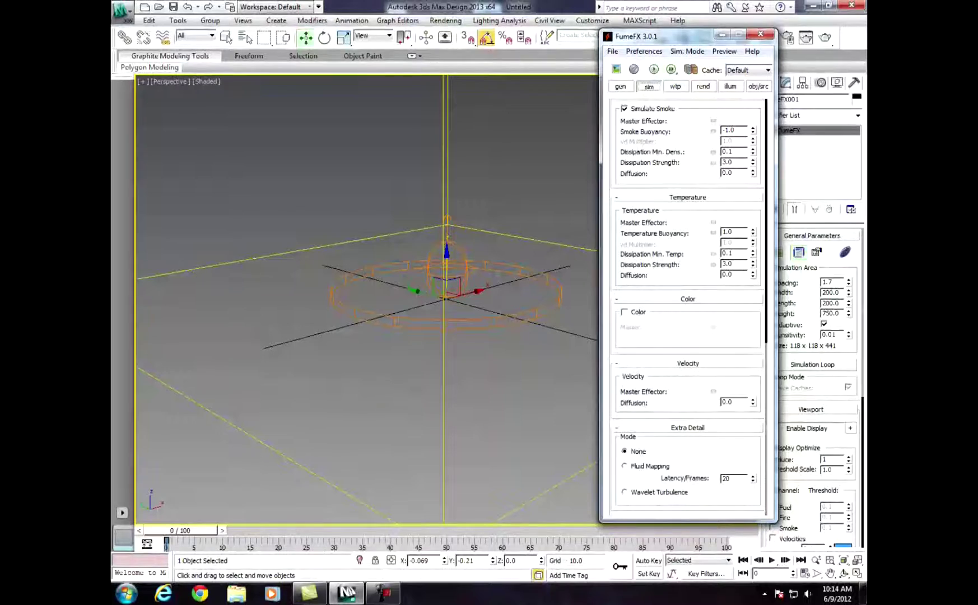
scroll(686, 302, "up", 9)
scroll(686, 303, "down", 9)
scroll(686, 303, "up", 13)
scroll(686, 306, "up", 8)
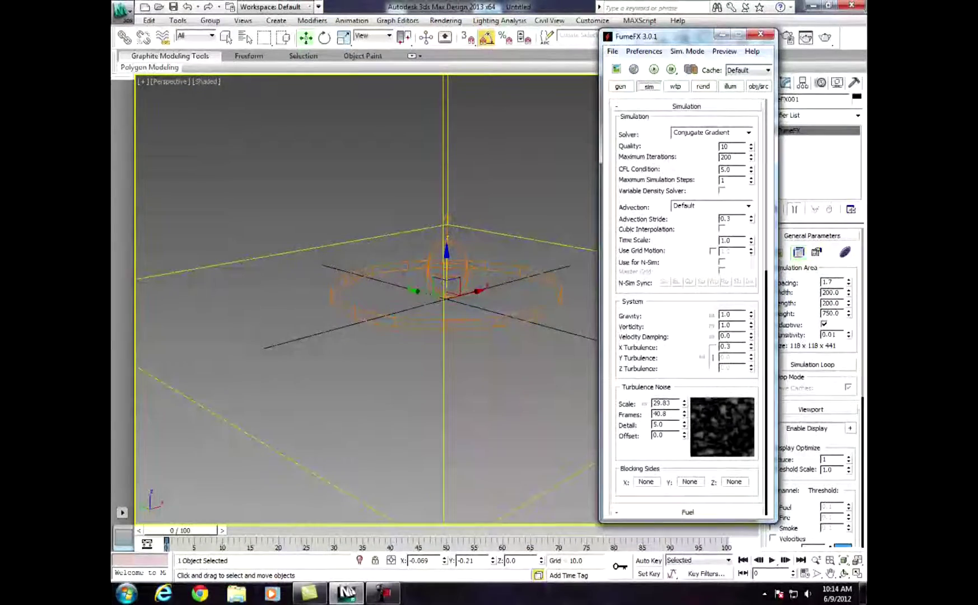
- Open the FumeFX output preview window, move it clear of the viewport centre and start the default simulation
left_click(725, 51)
left_click(745, 66)
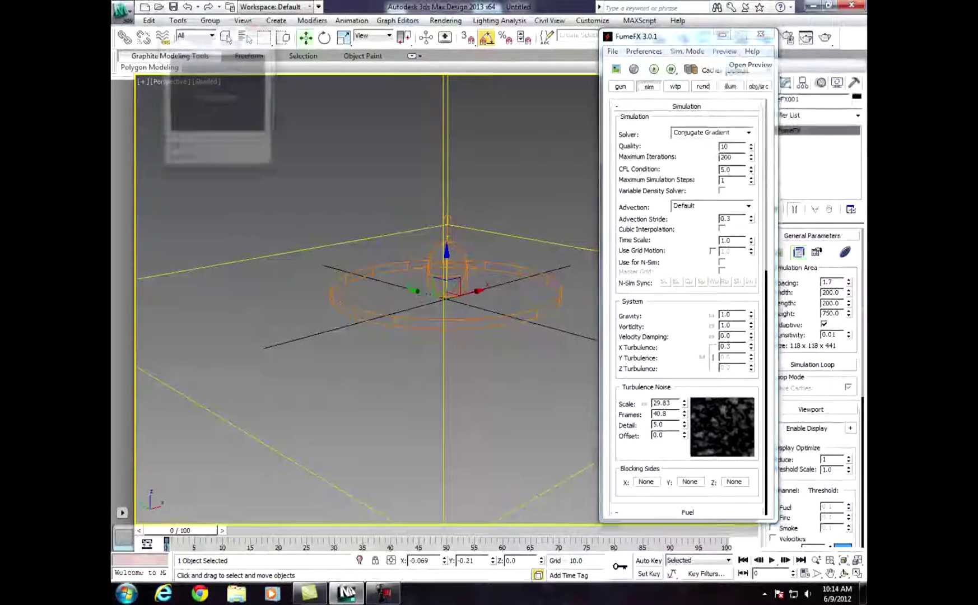
left_click_drag(202, 26, 167, 26)
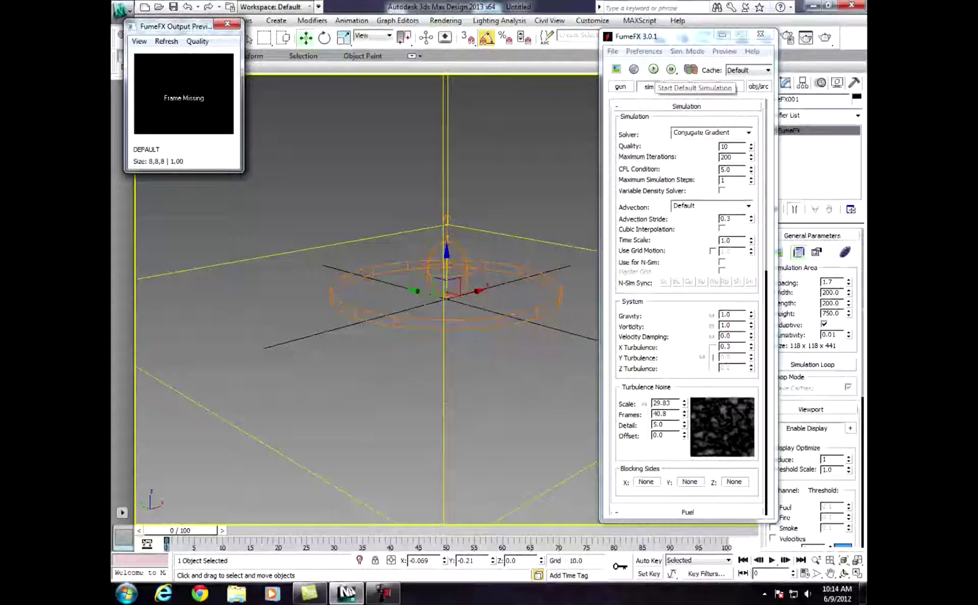
left_click(654, 69)
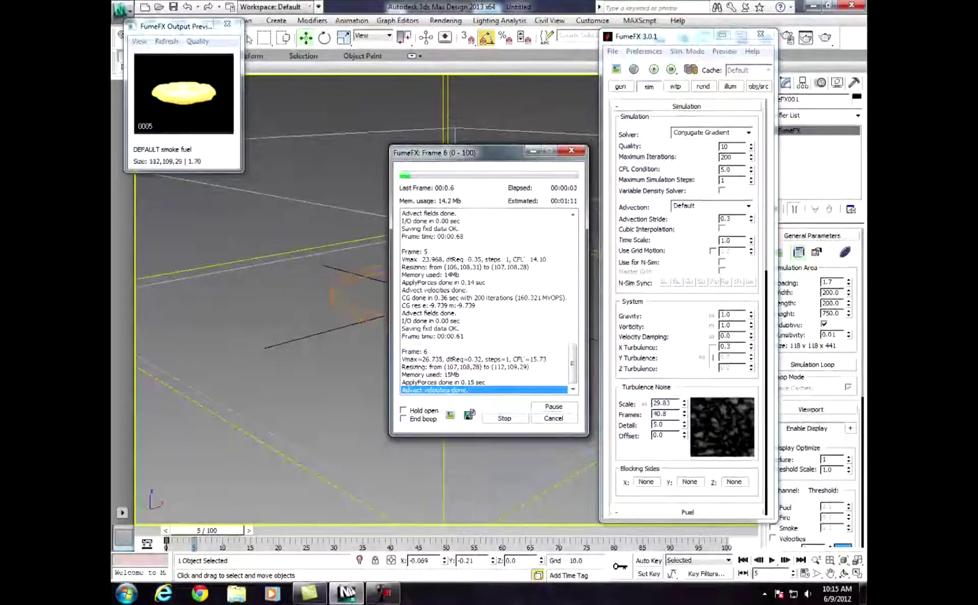
- Stop the running simulation with the FumeFX container reselected and return the timeline to frame 0
left_click(314, 414)
scroll(313, 415, "down", 4)
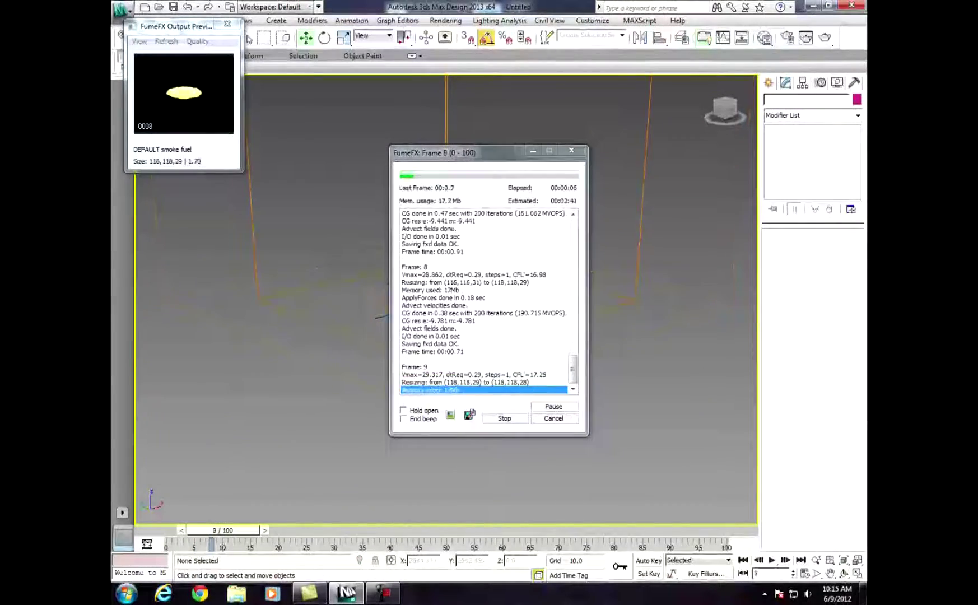
left_click(257, 298)
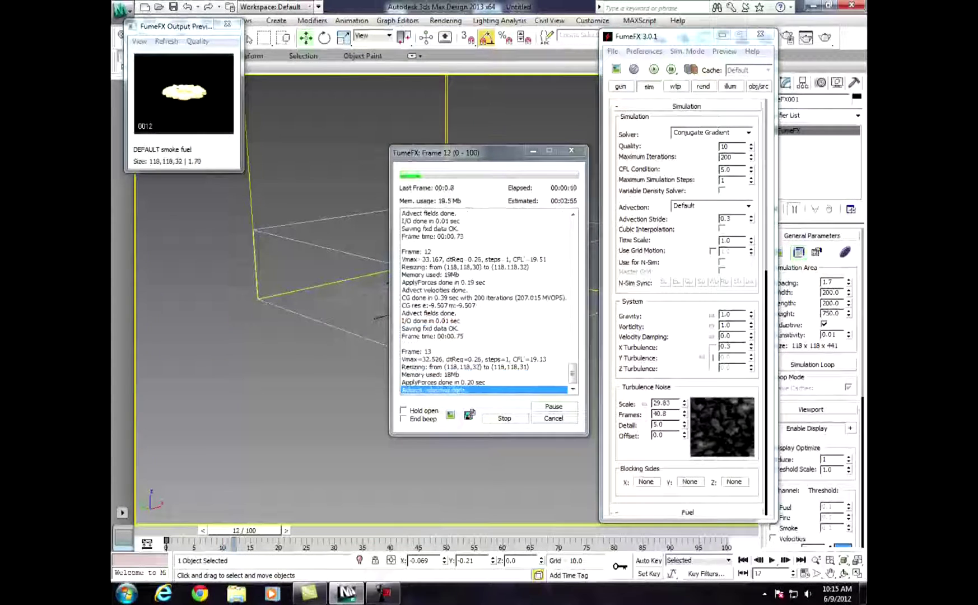
left_click(505, 418)
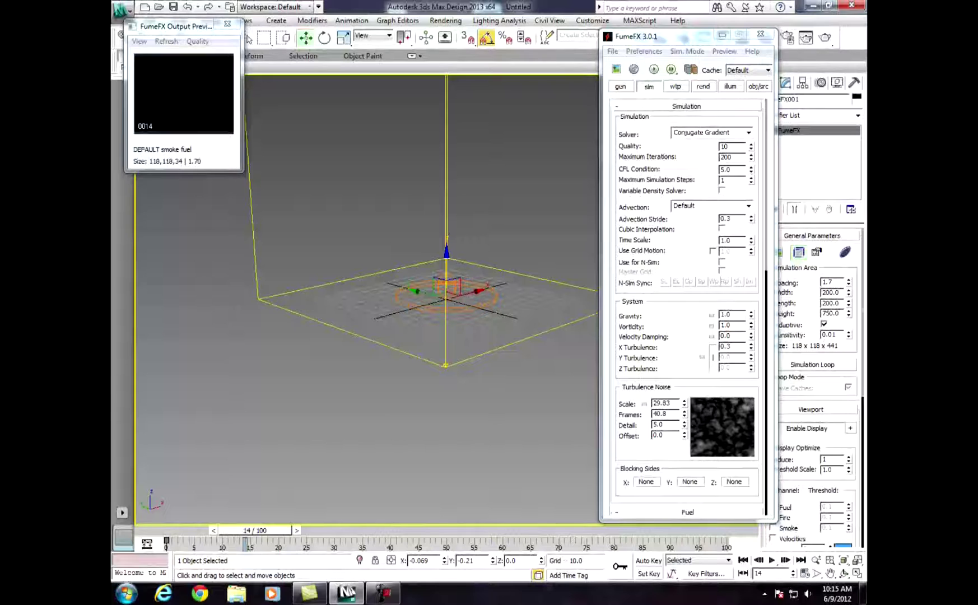
left_click_drag(255, 530, 181, 530)
key("w")
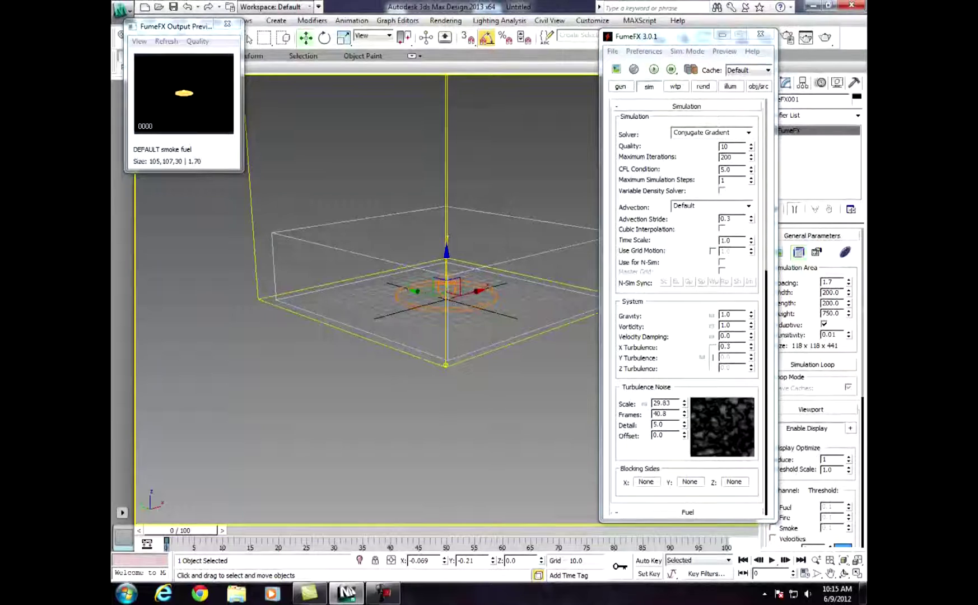
- Turn the rendered fire color into a gradient and change its end key at position 100 to a deeper orange
left_click(704, 87)
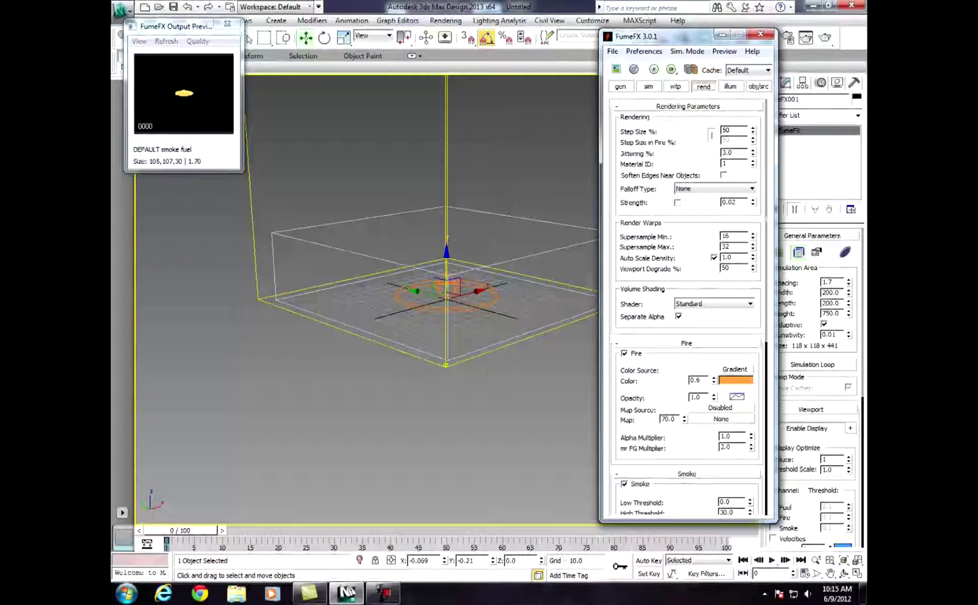
right_click(746, 380)
left_click(781, 388)
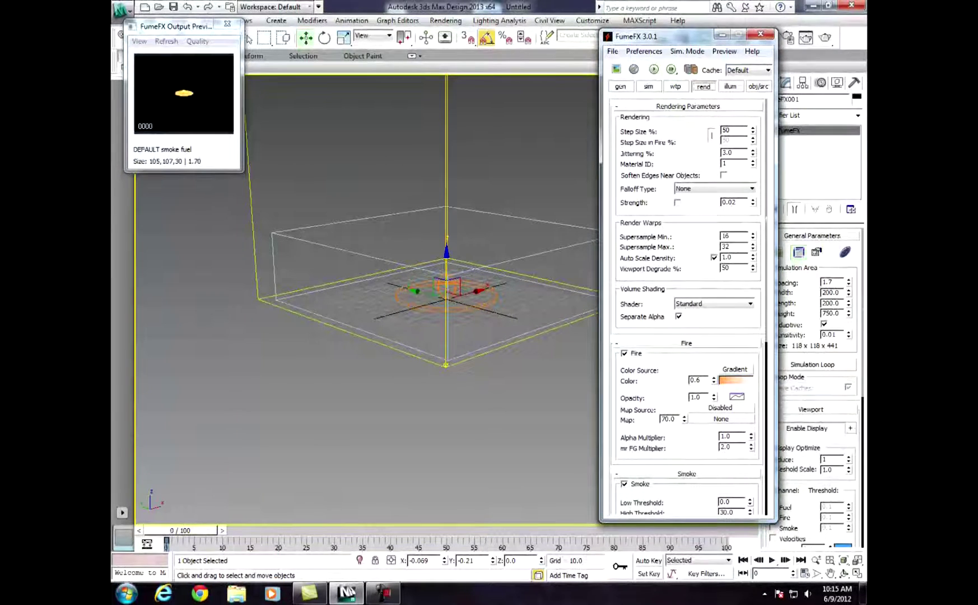
left_click(736, 380)
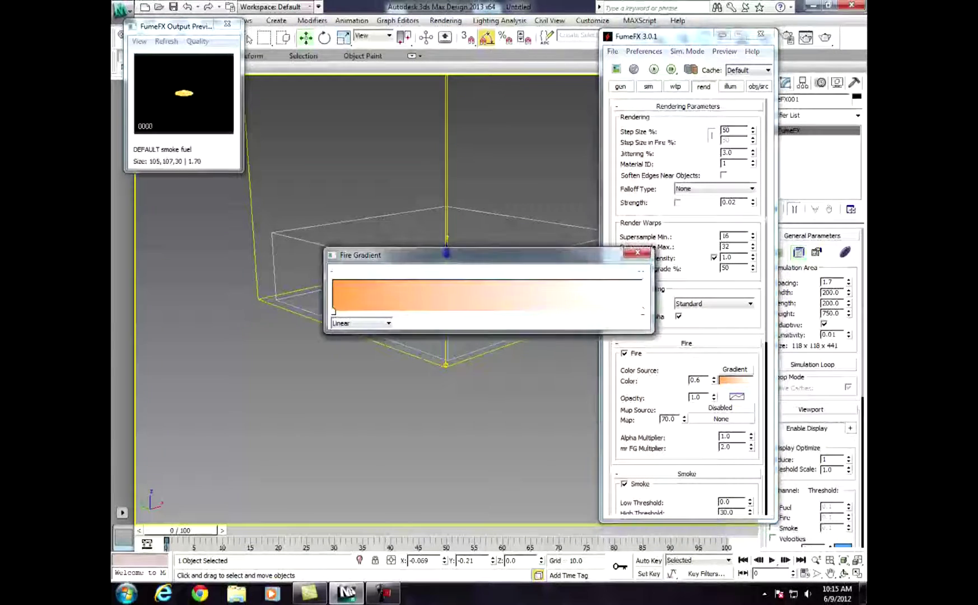
left_click(642, 312)
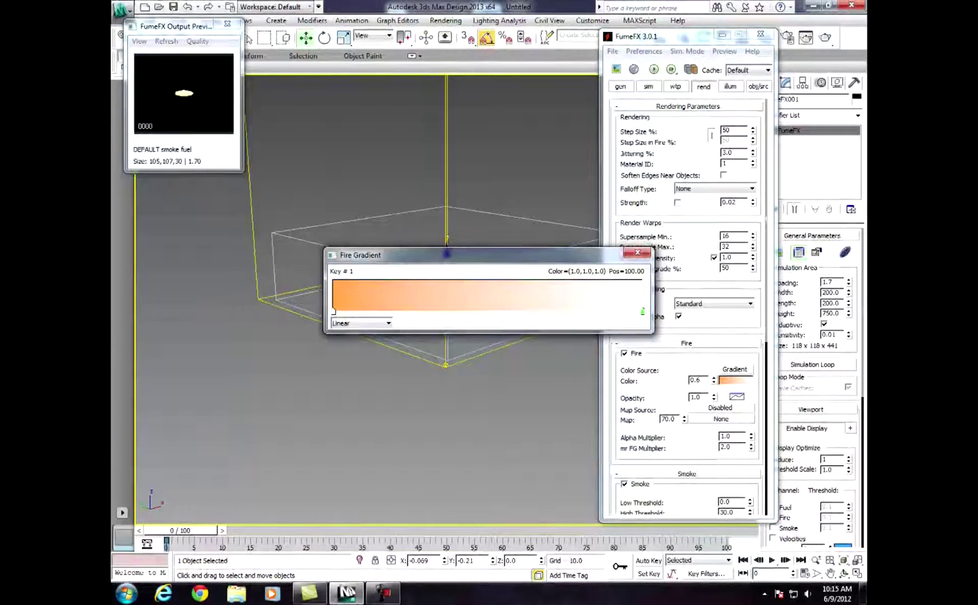
double_click(642, 311)
left_click_drag(485, 122, 568, 122)
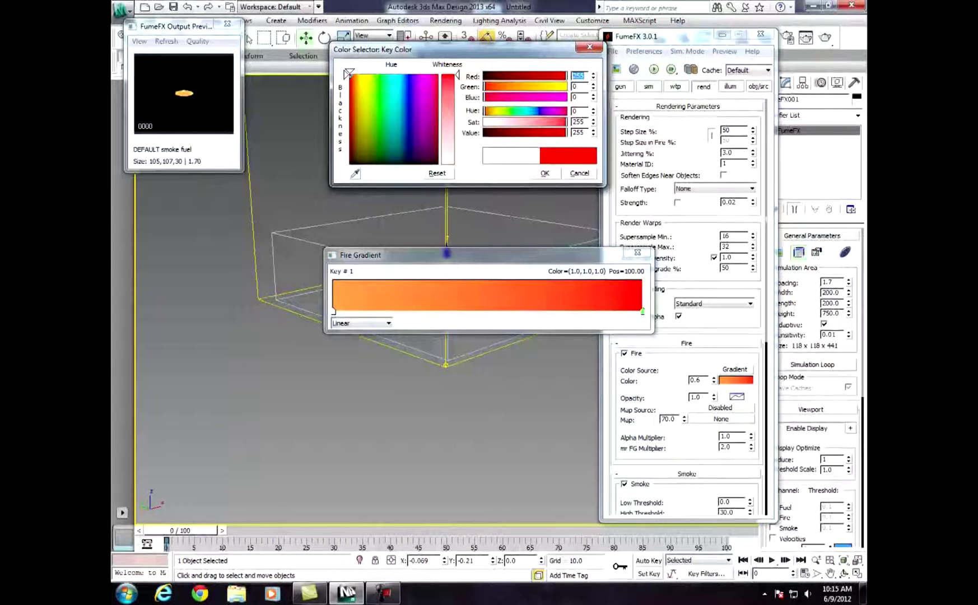
left_click_drag(348, 73, 351, 73)
left_click(544, 173)
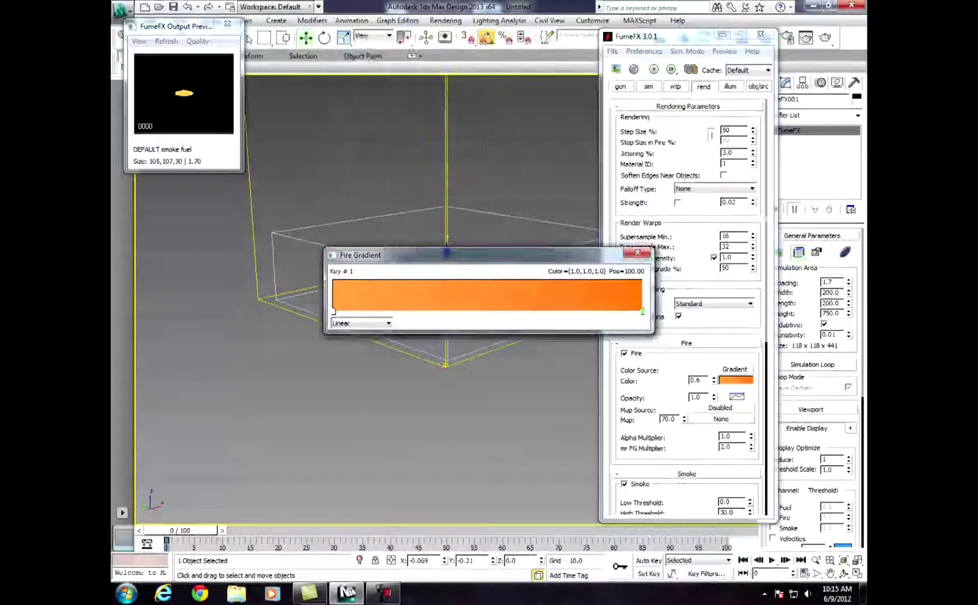
left_click(638, 252)
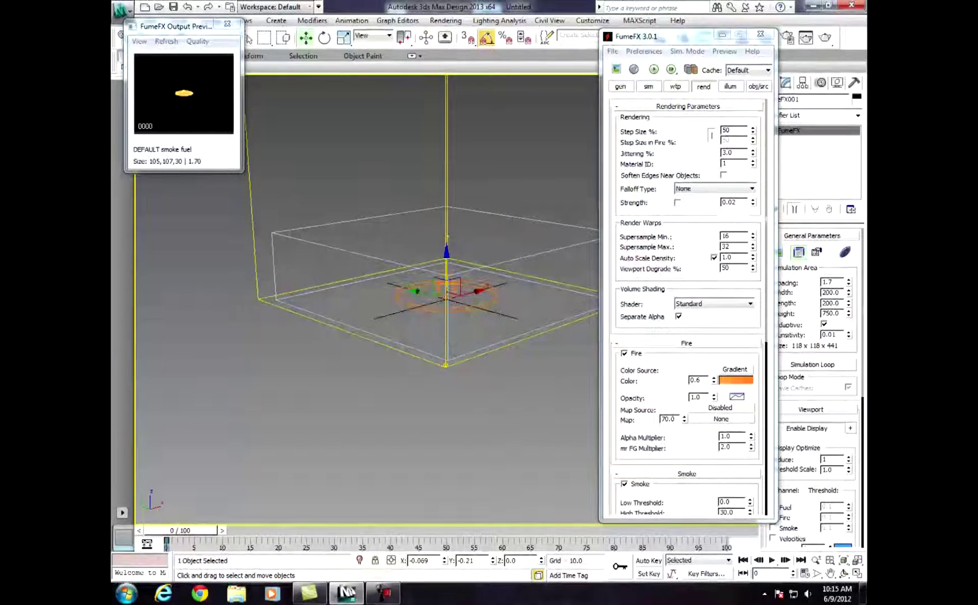
- Set the rendered smoke's ambient color to dark gray with red, green and blue at 30
left_click_drag(661, 392, 661, 377)
scroll(686, 308, "down", 5)
left_click(735, 391)
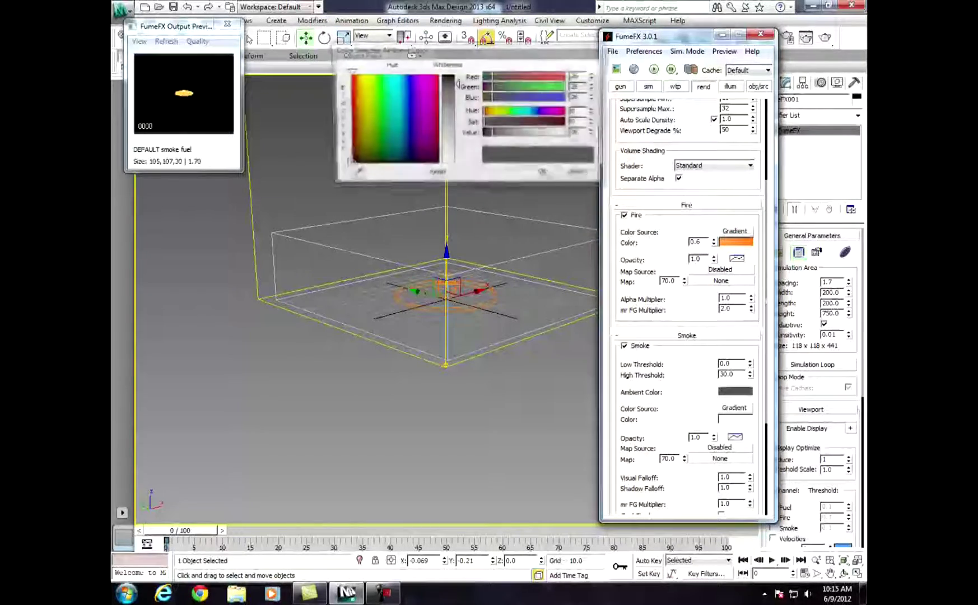
left_click_drag(458, 83, 458, 85)
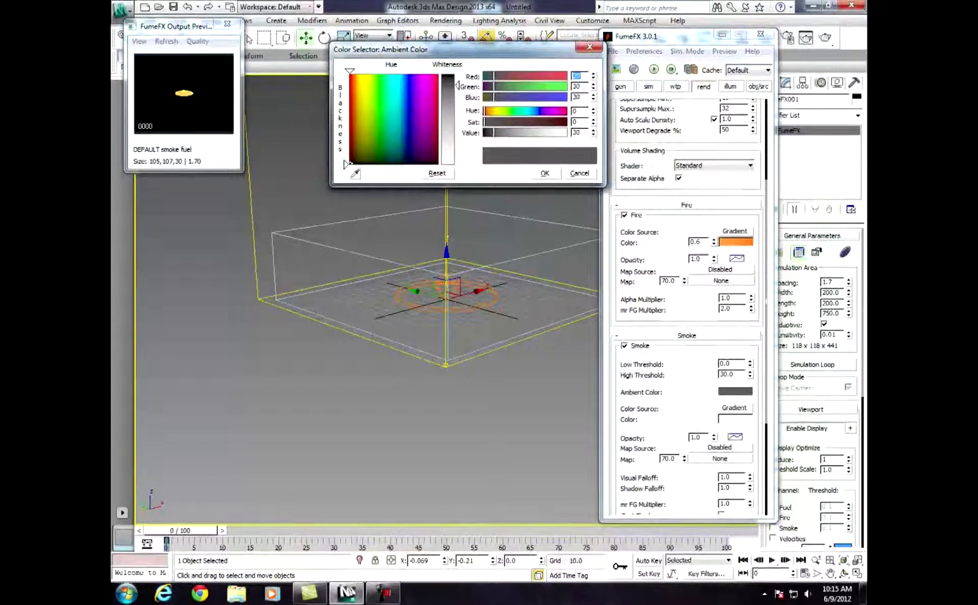
left_click(545, 173)
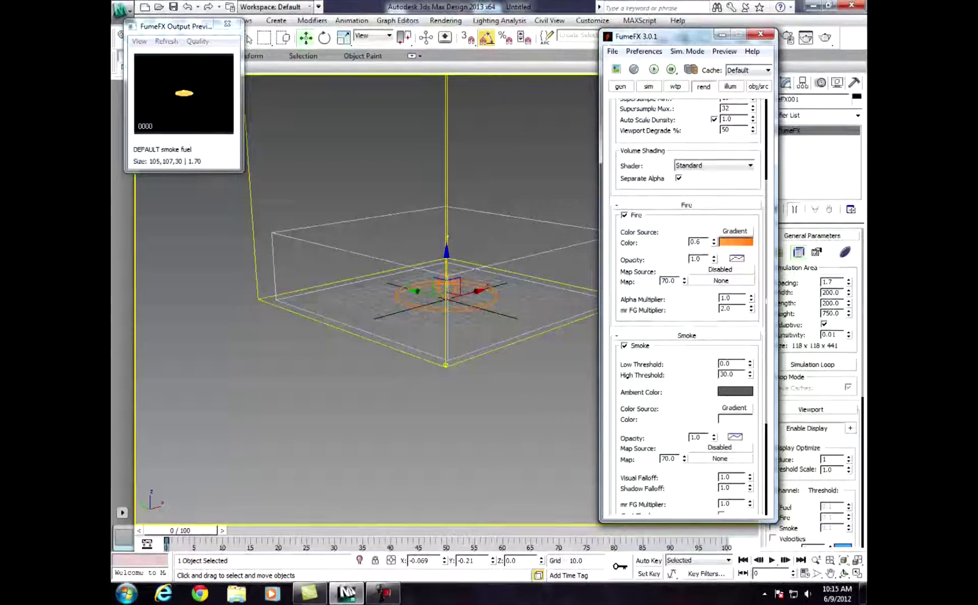
- Set the spherical source's directional velocity to about 22.5 and its radial velocity to about 6.49
scroll(712, 135, "up", 5)
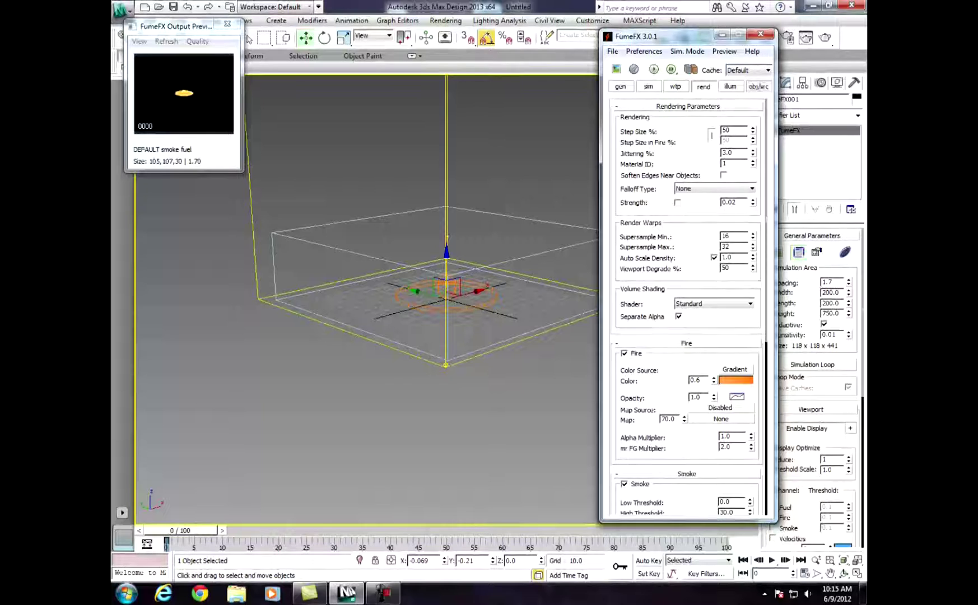
left_click(759, 86)
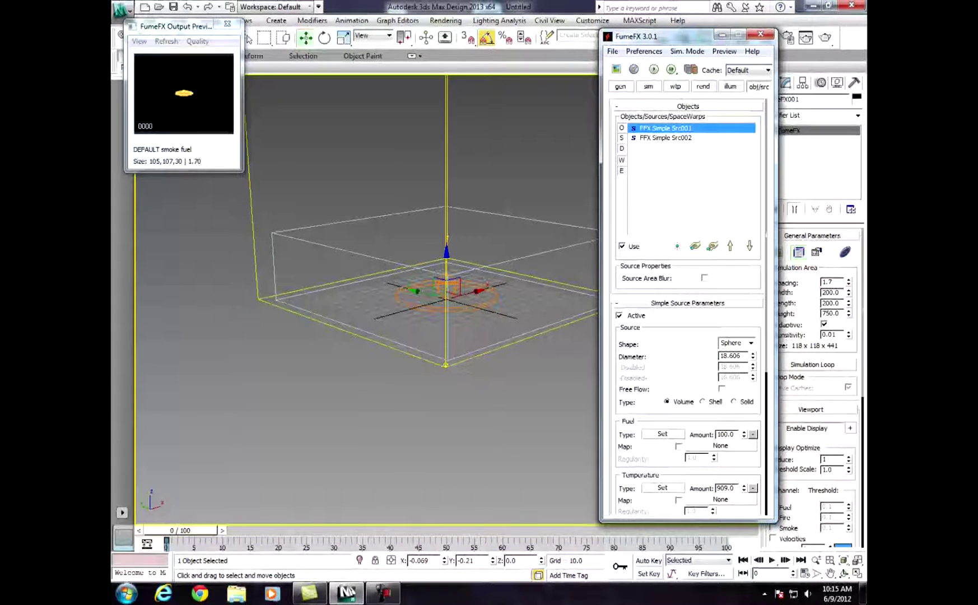
scroll(688, 309, "down", 5)
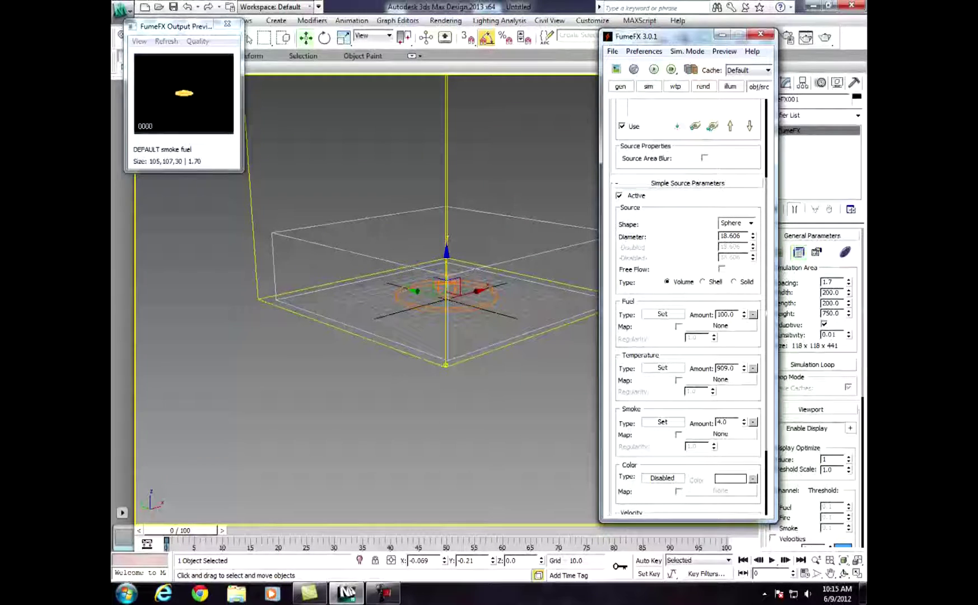
scroll(688, 308, "down", 4)
left_click(680, 447)
left_click_drag(680, 444, 680, 396)
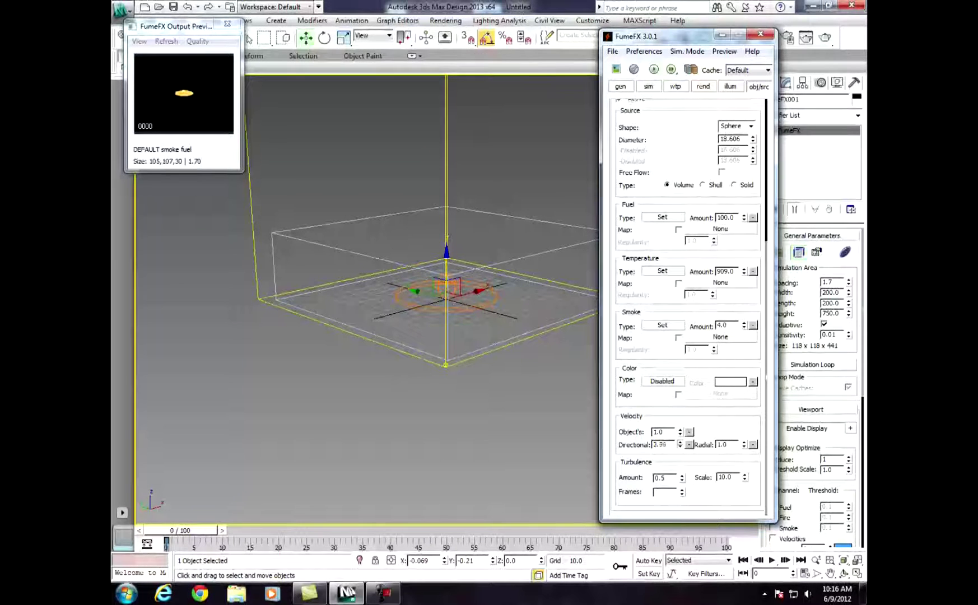
left_click_drag(680, 359, 680, 224)
left_click(744, 447)
left_click_drag(744, 444, 744, 436)
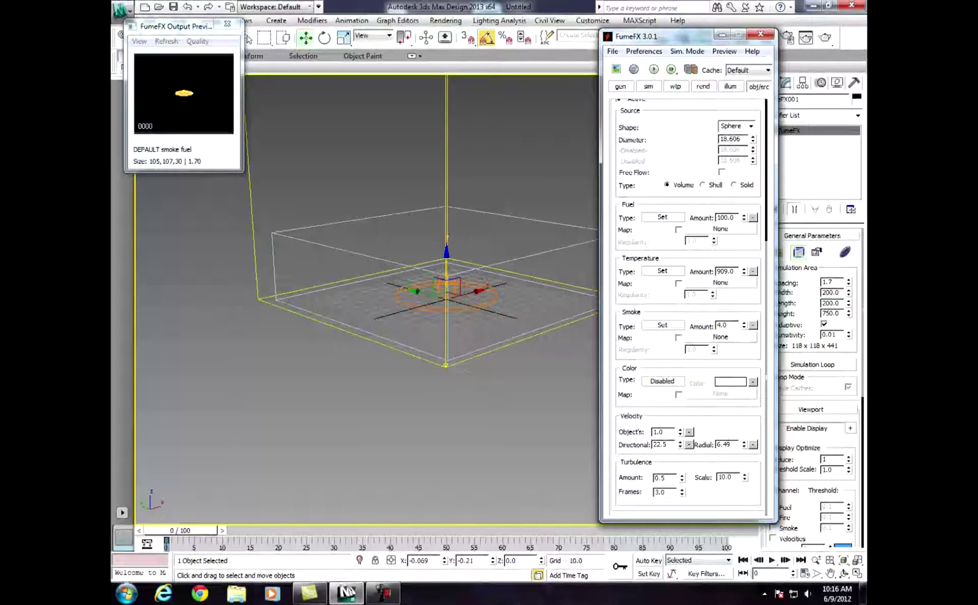
- Review the simulation and fuel settings, then run the default simulation and frame the whole container in the Perspective view
left_click(648, 86)
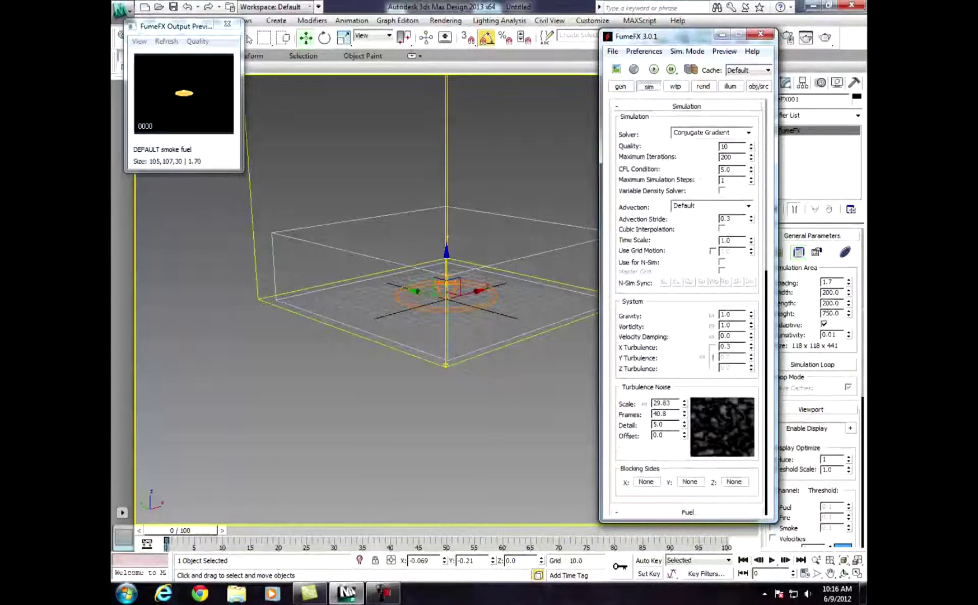
scroll(688, 308, "down", 8)
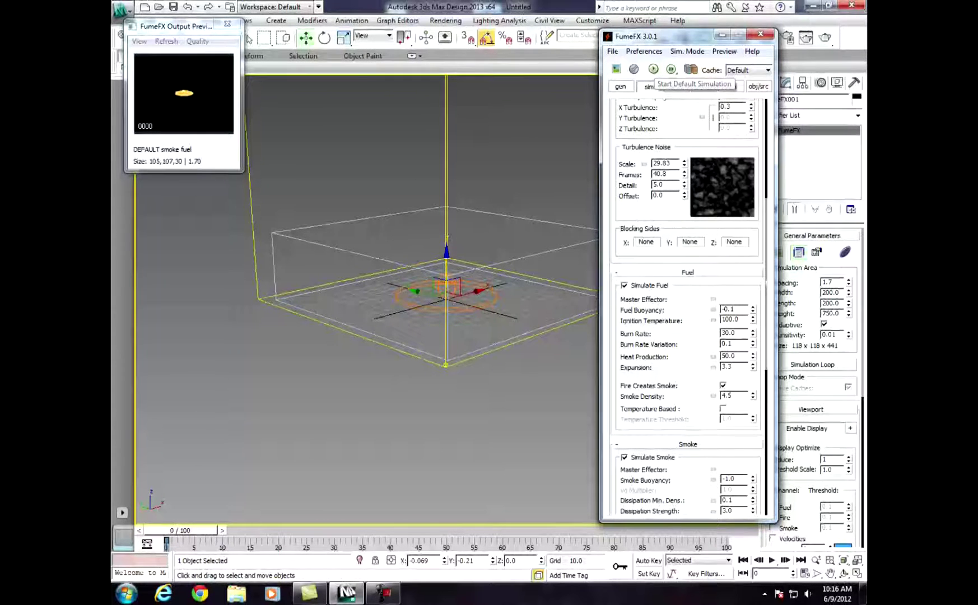
left_click(653, 68)
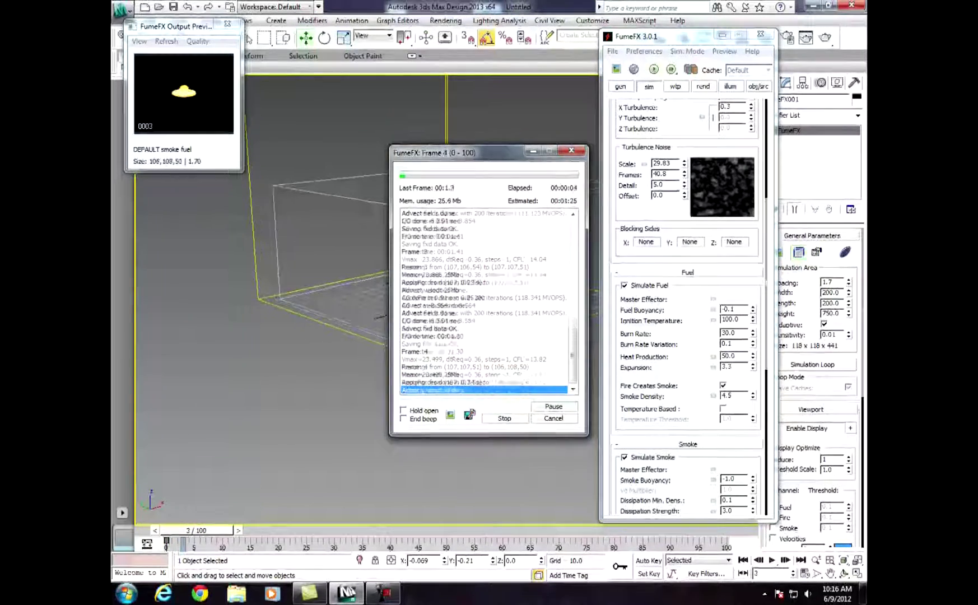
left_click(567, 117)
left_click(724, 107)
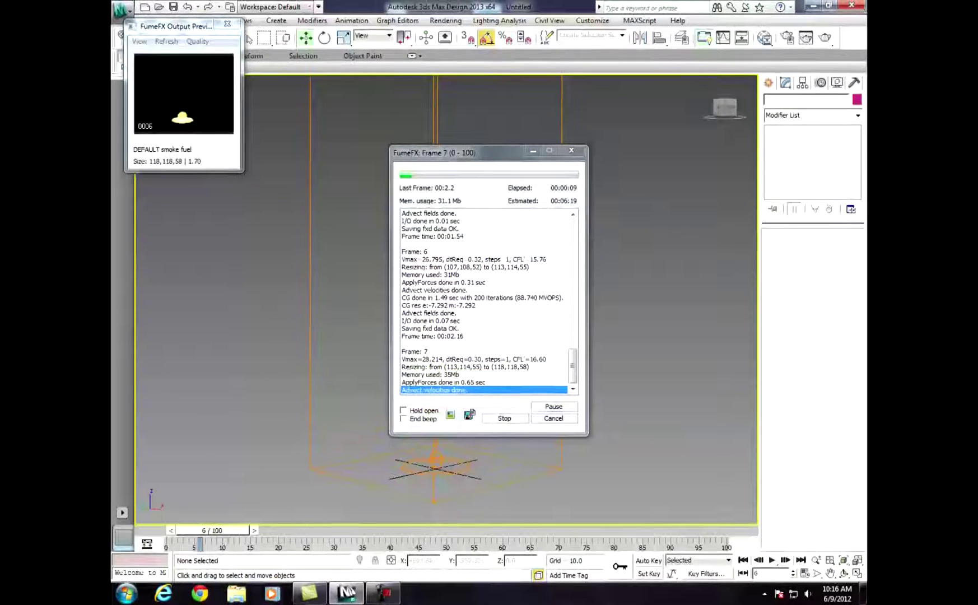
- Try to enlarge the FumeFX output preview and move the FumeFX settings window clear of the command panel
left_click_drag(242, 170, 345, 272)
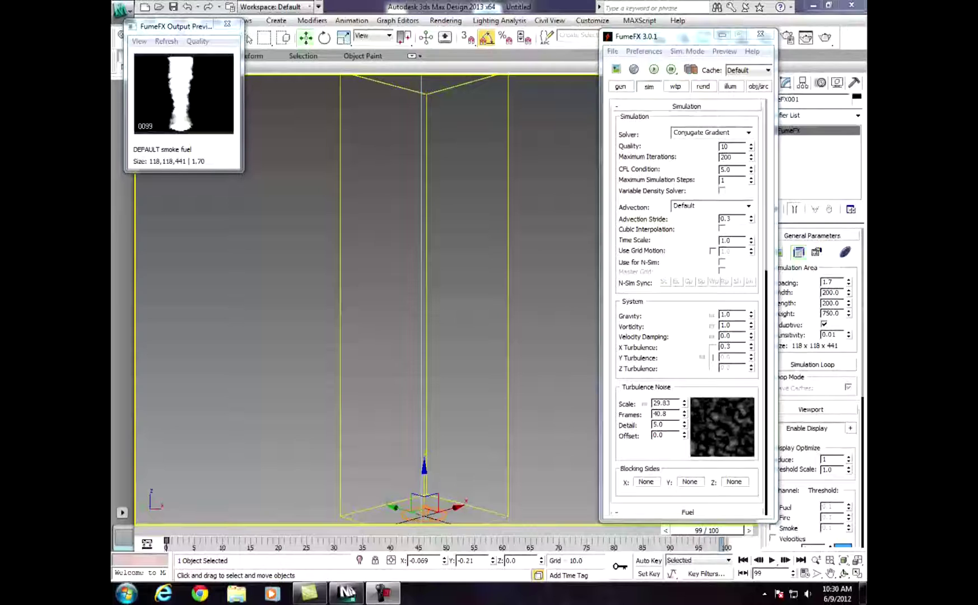
mouse_move(242, 171)
left_mouse_down()
mouse_move(555, 484)
mouse_move(242, 171)
left_mouse_up()
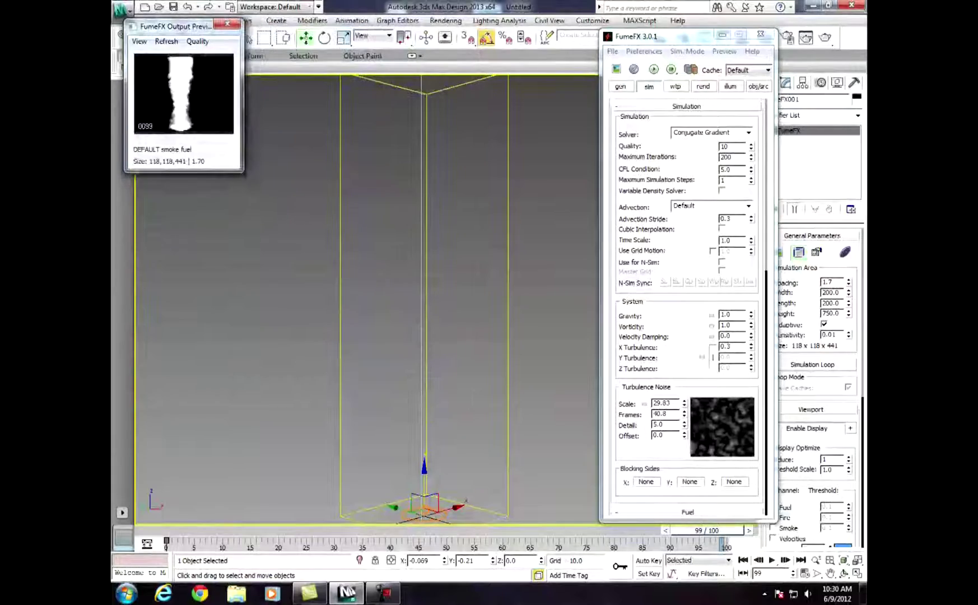
left_click_drag(683, 36, 548, 36)
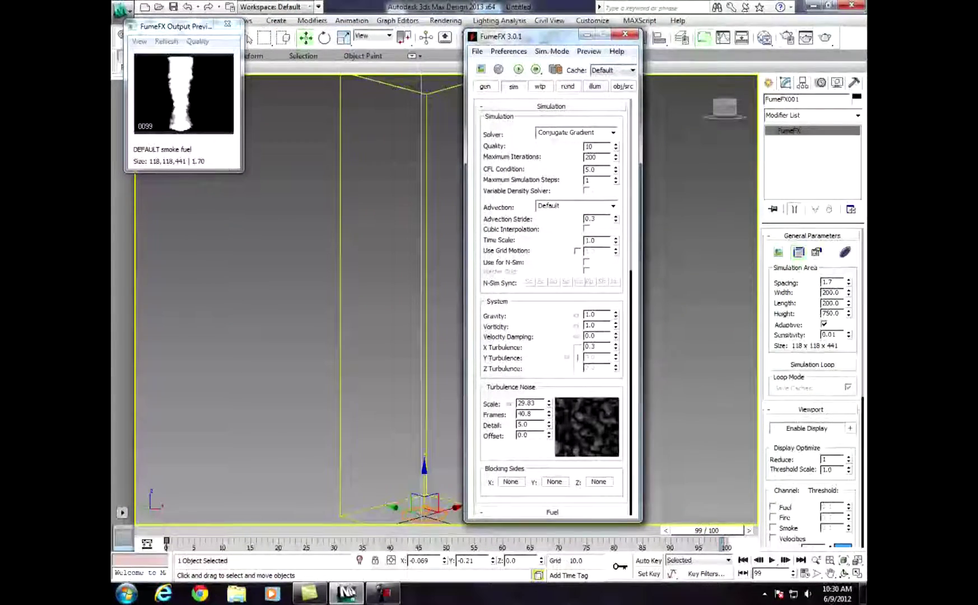
- Switch rendering from Production to Iterative mode and render the Perspective view at frame 99
left_click(805, 37)
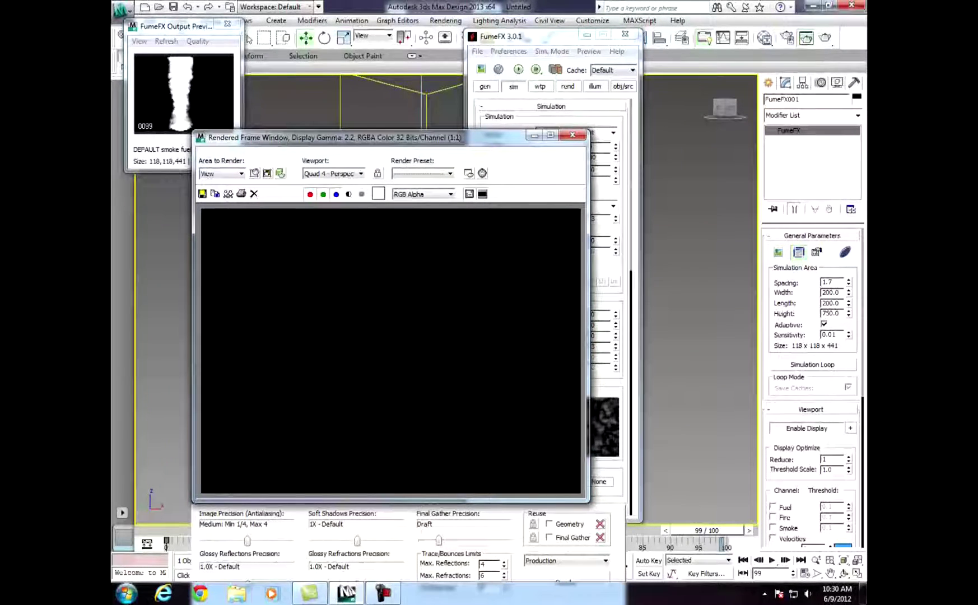
left_click(566, 560)
left_click(540, 571)
left_click_drag(336, 137, 343, 72)
left_click(573, 517)
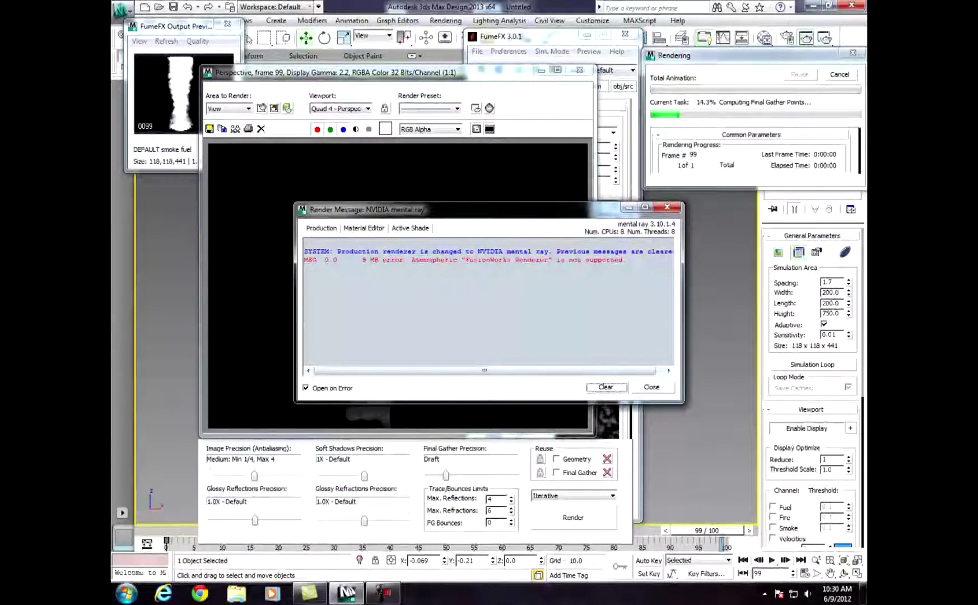
left_click(651, 387)
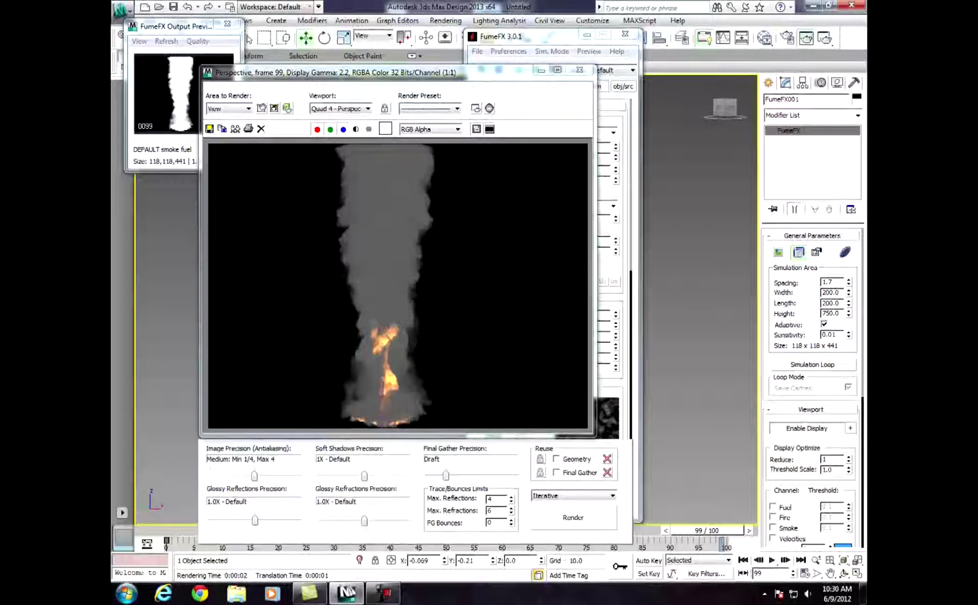
- Render the explosion in the Perspective view at frame 73 and at frame 24
left_click_drag(707, 530, 573, 530)
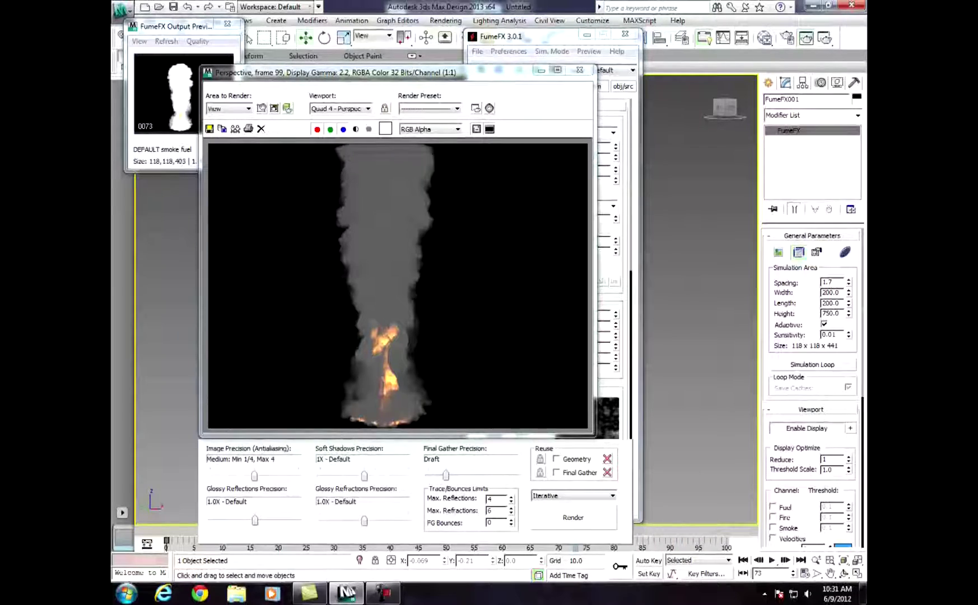
left_click(573, 517)
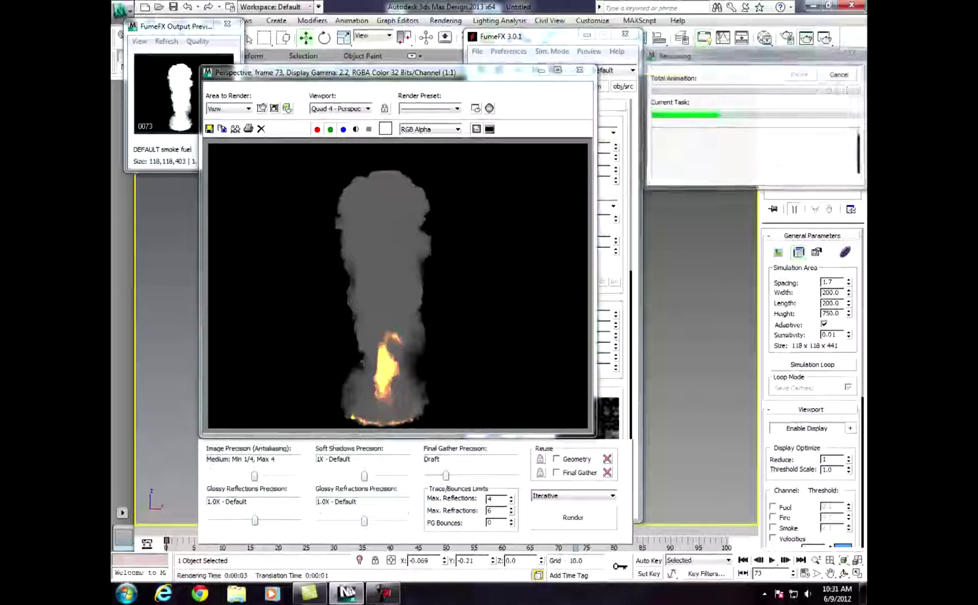
left_click_drag(461, 71, 474, 37)
left_click_drag(568, 530, 309, 530)
left_click(585, 484)
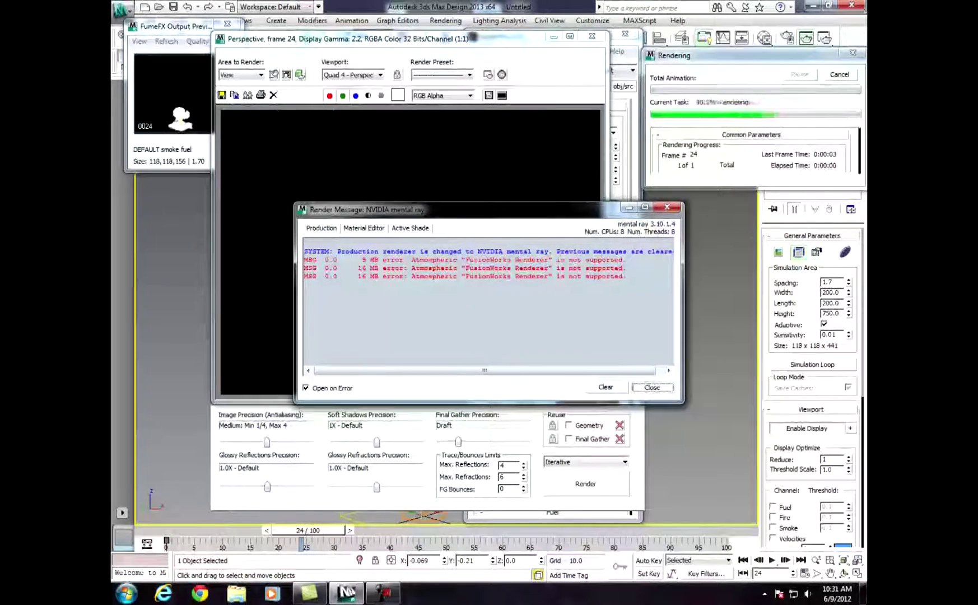
left_click(666, 207)
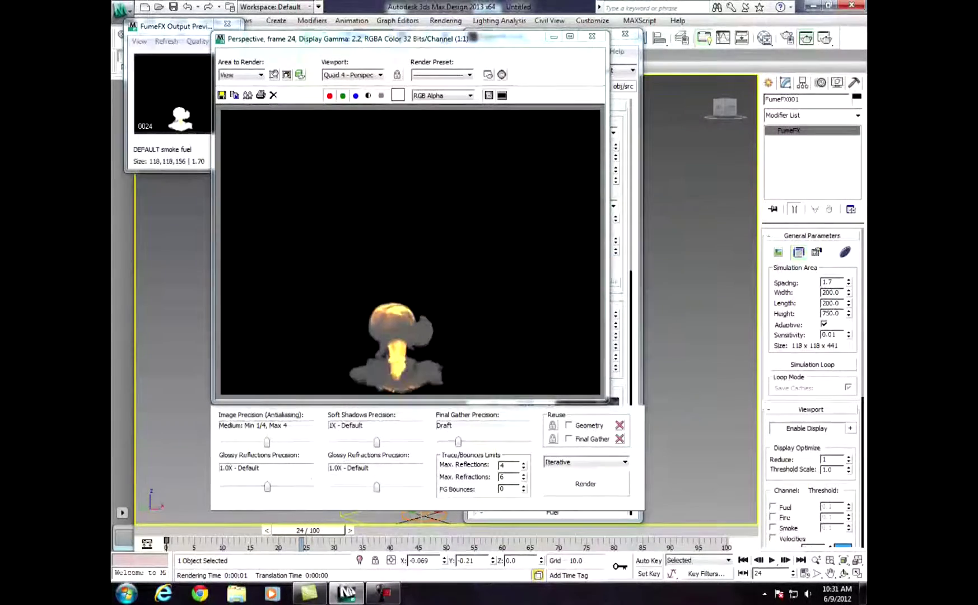